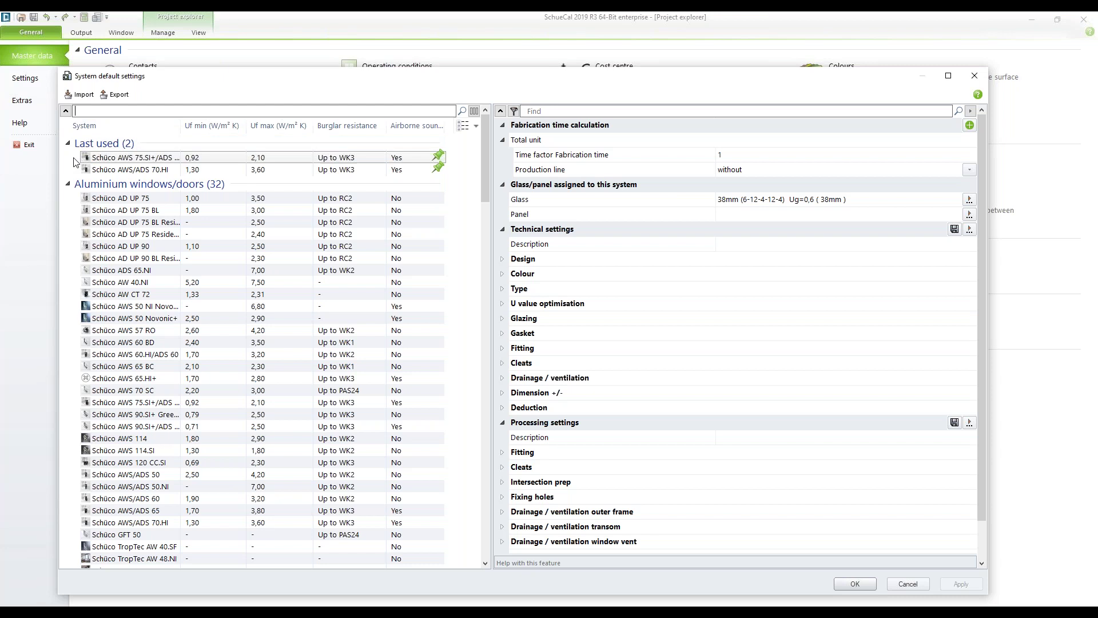
# - Unpin the Schüco AWS/ADS 70.HI system from the last used systems and pin it again
pyautogui.click(143, 158)
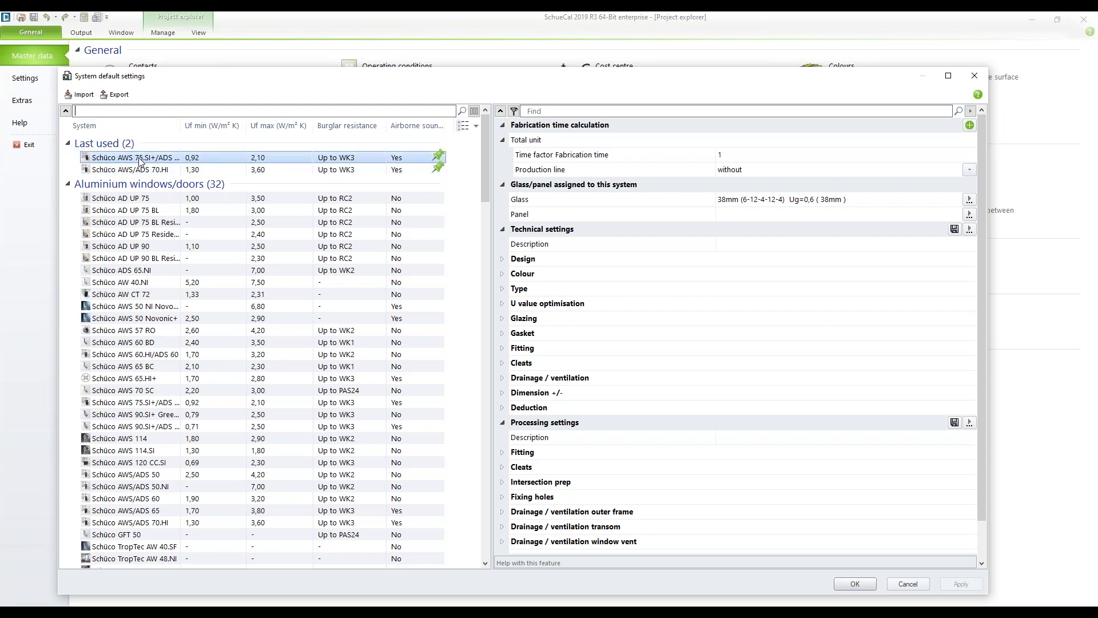
pyautogui.moveTo(143, 158)
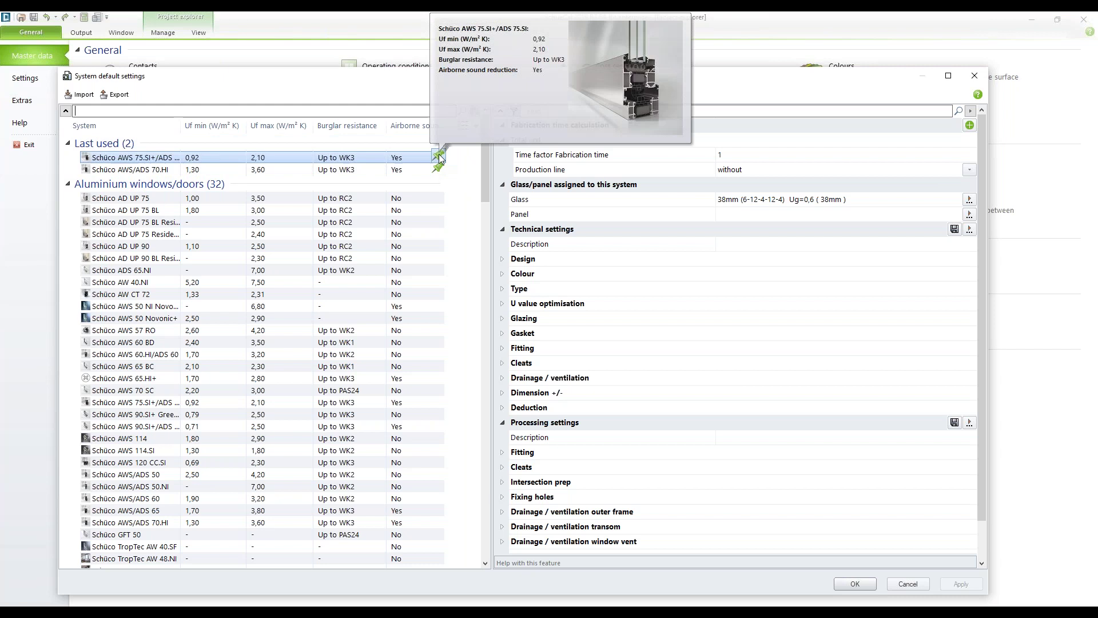
pyautogui.moveTo(441, 172)
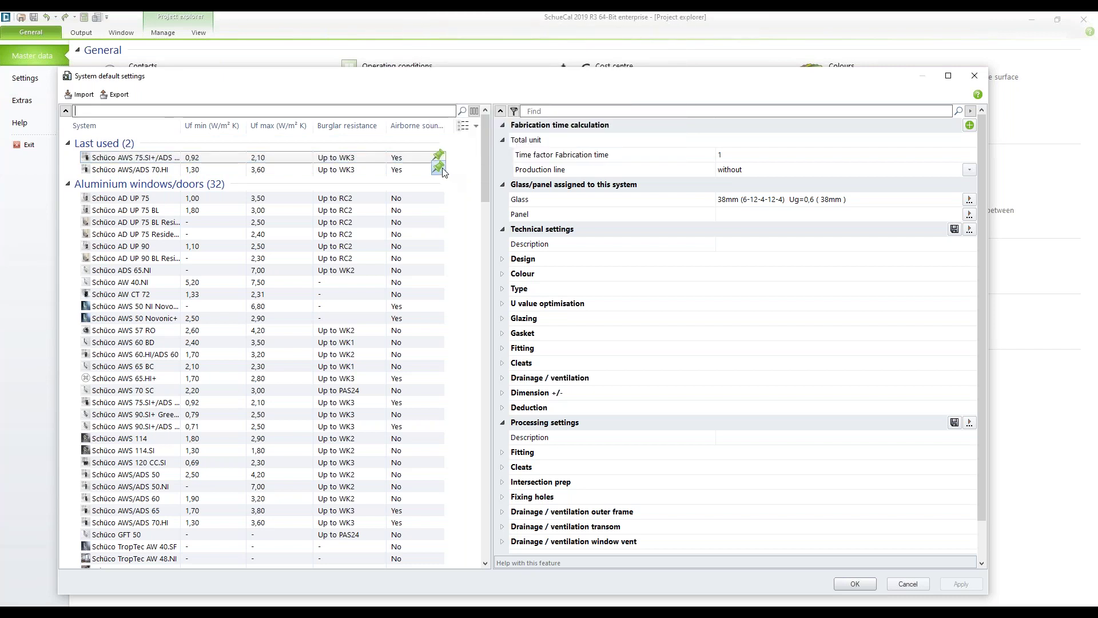
pyautogui.click(438, 167)
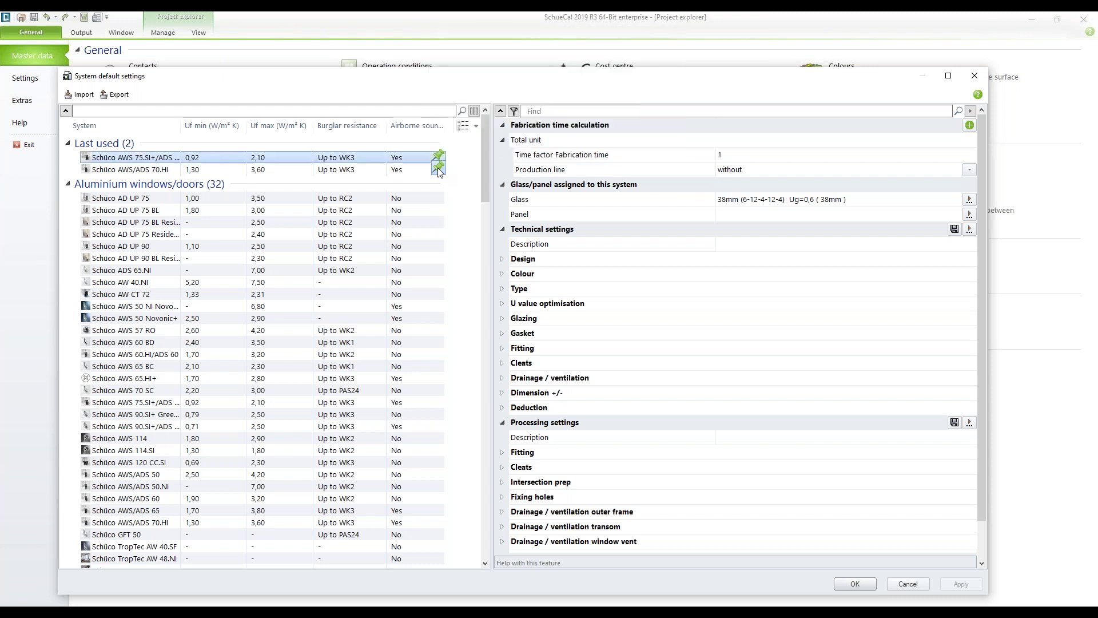
pyautogui.click(437, 167)
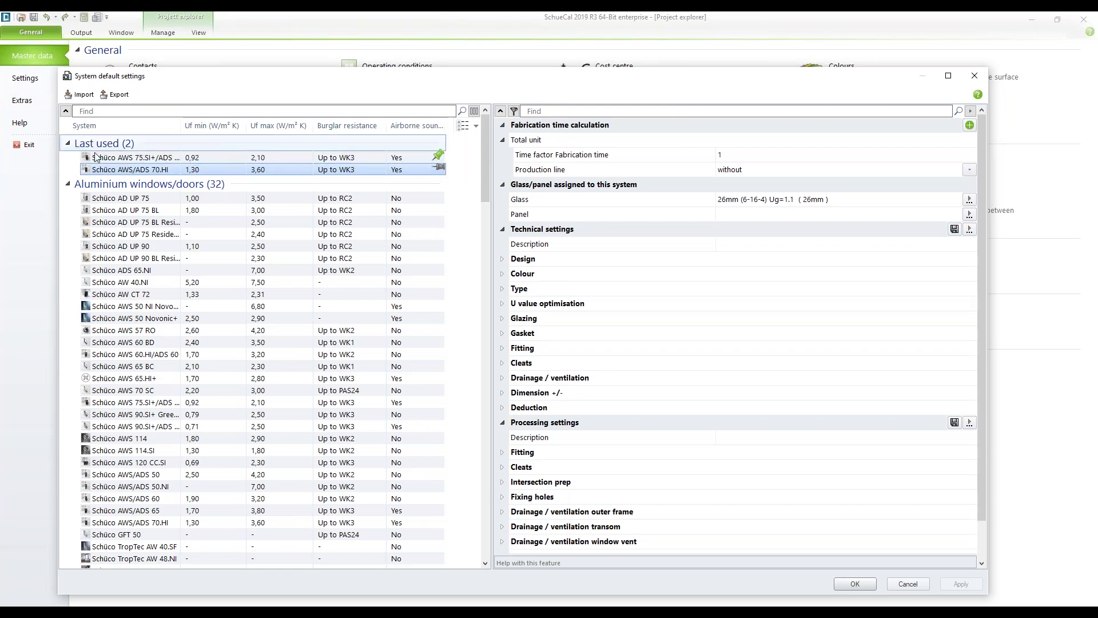
pyautogui.click(438, 165)
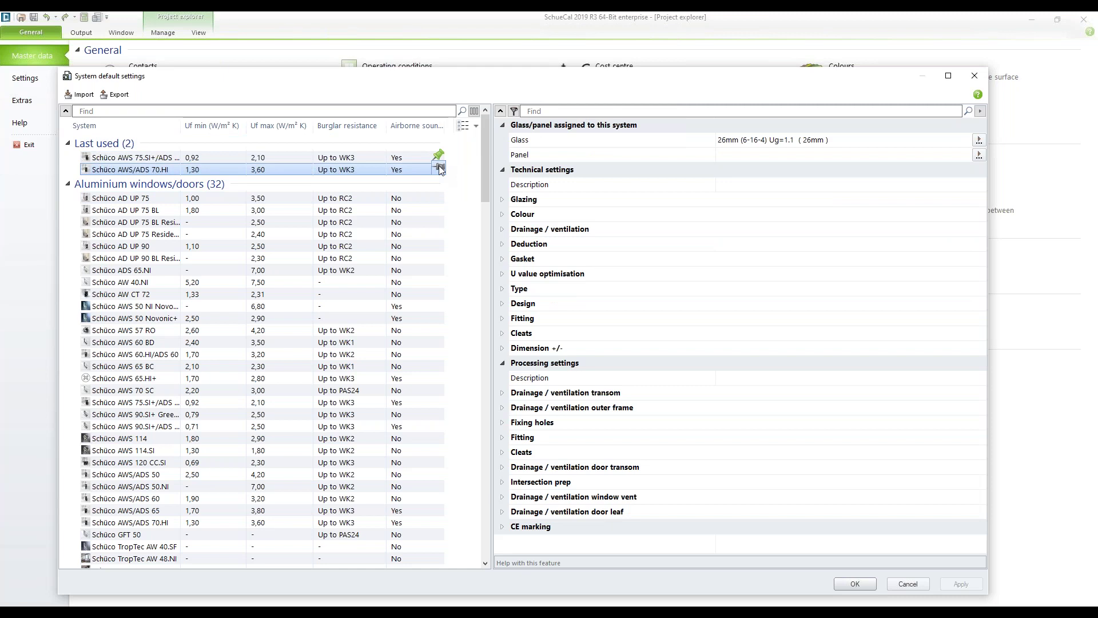
pyautogui.click(438, 168)
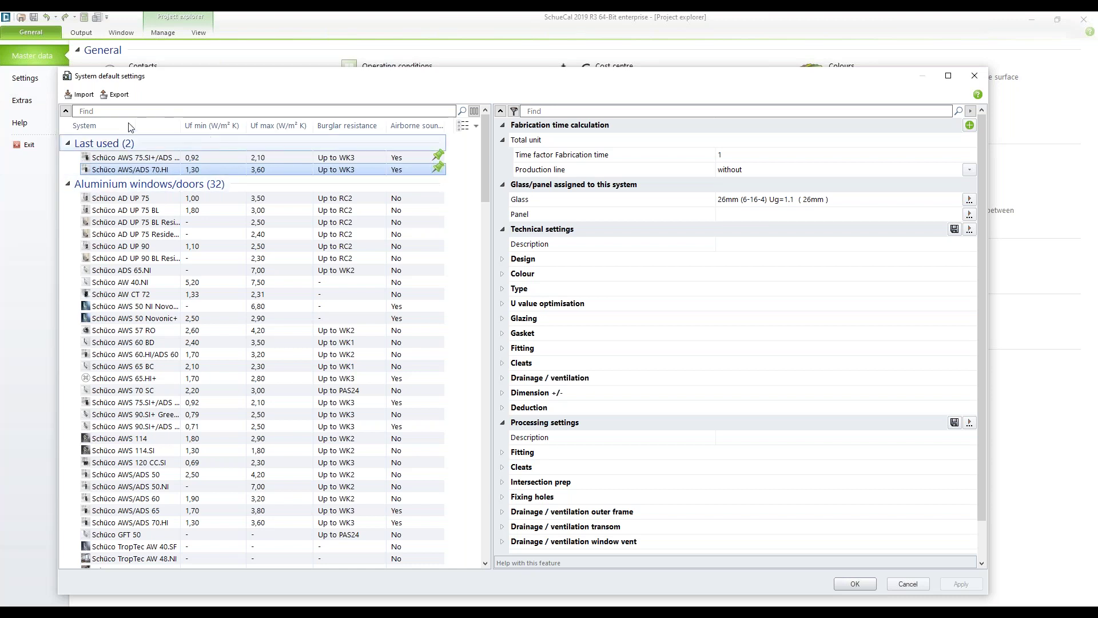
# - Enable column-by-column searching, filter the system names for "AWS 75.si", and clear the filter
pyautogui.click(475, 111)
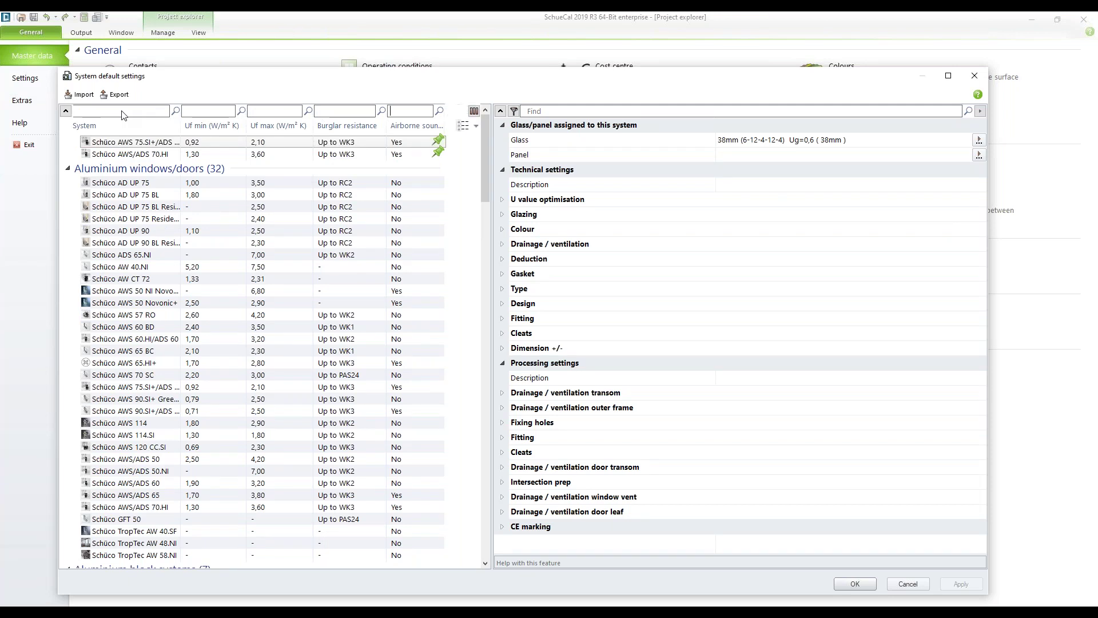
pyautogui.write('A')
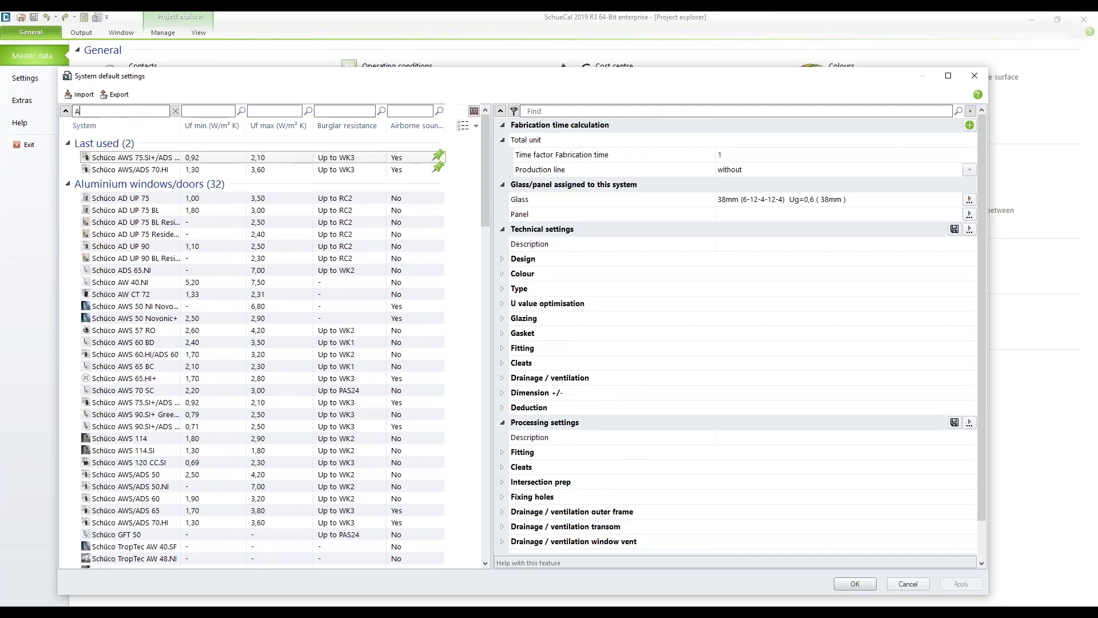
pyautogui.write('WS')
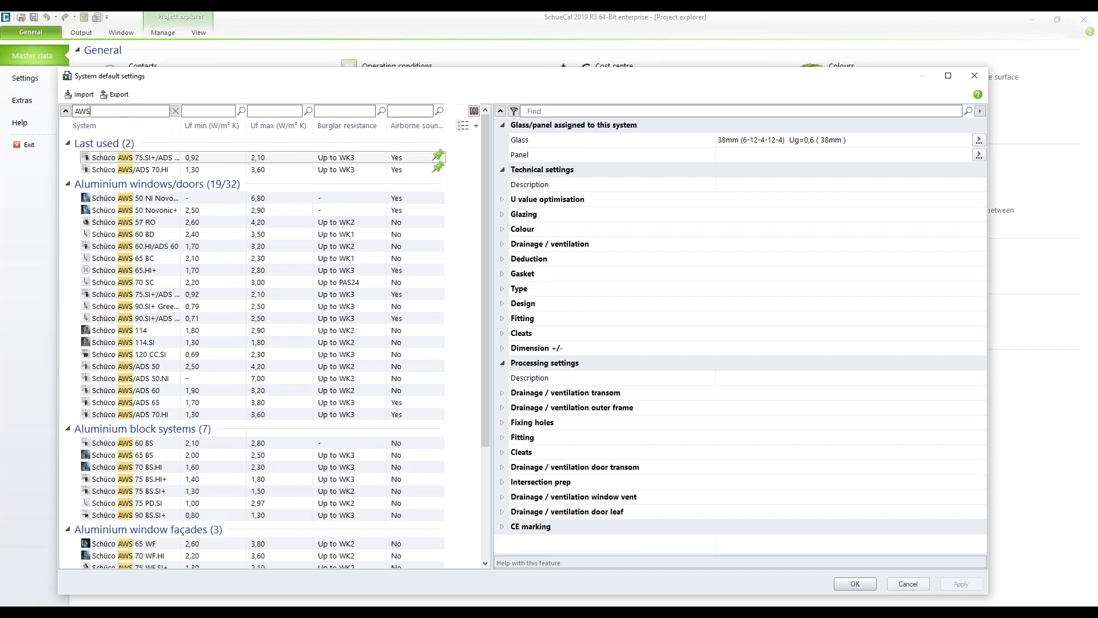
pyautogui.write(' 75')
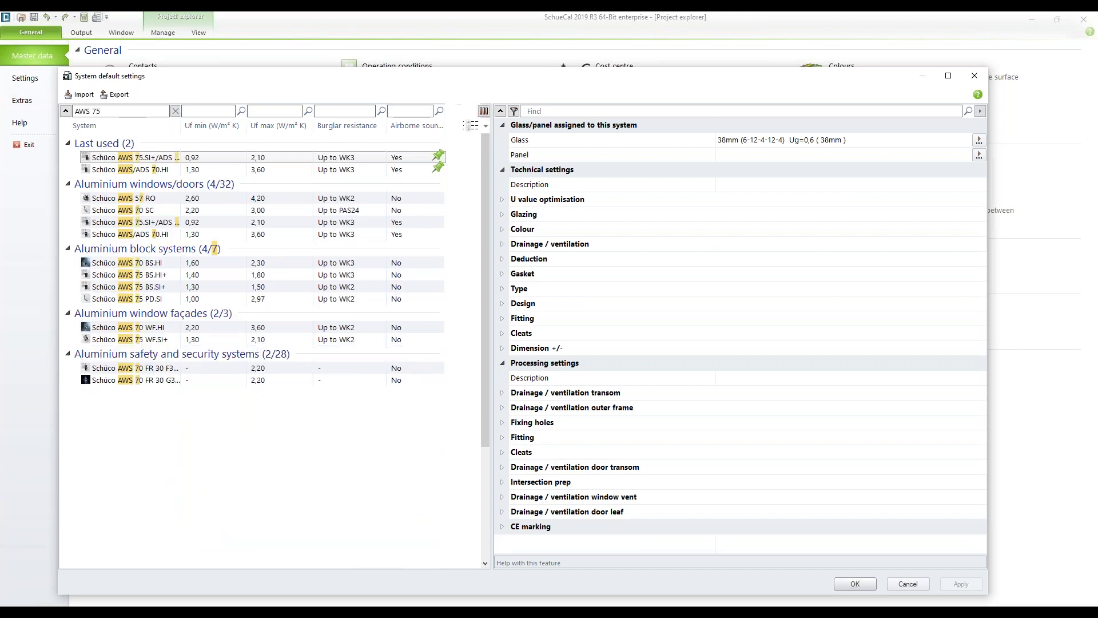
pyautogui.write('.si')
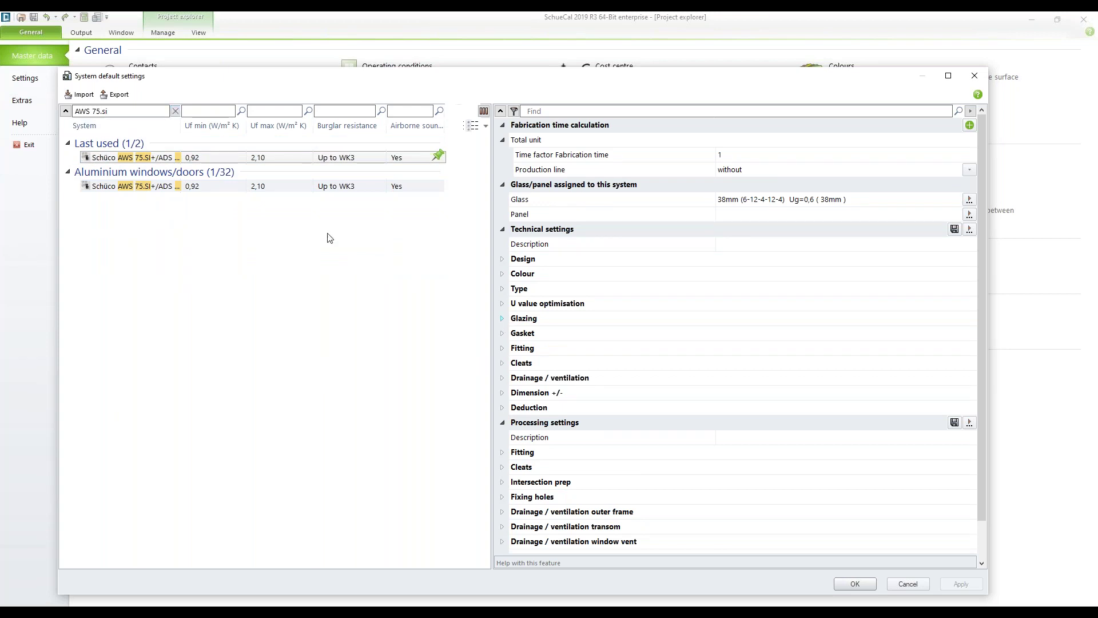
pyautogui.click(175, 114)
pyautogui.click(175, 112)
pyautogui.click(181, 235)
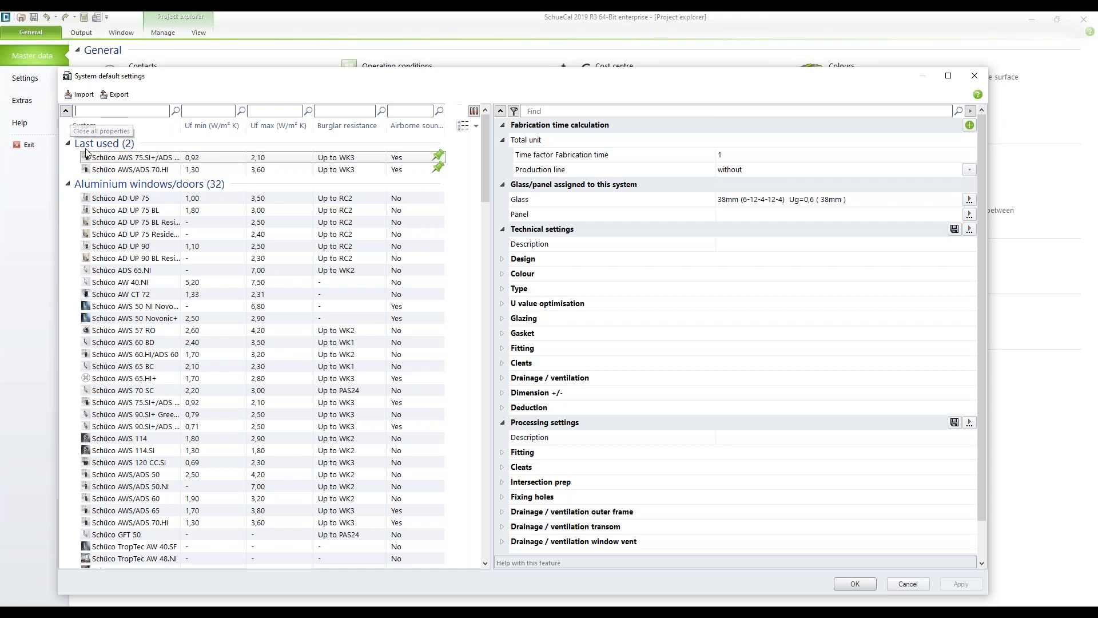
# - Collapse all system groups, expand only Aluminium windows/doors, and select Schüco AWS/ADS 70.HI
pyautogui.click(66, 111)
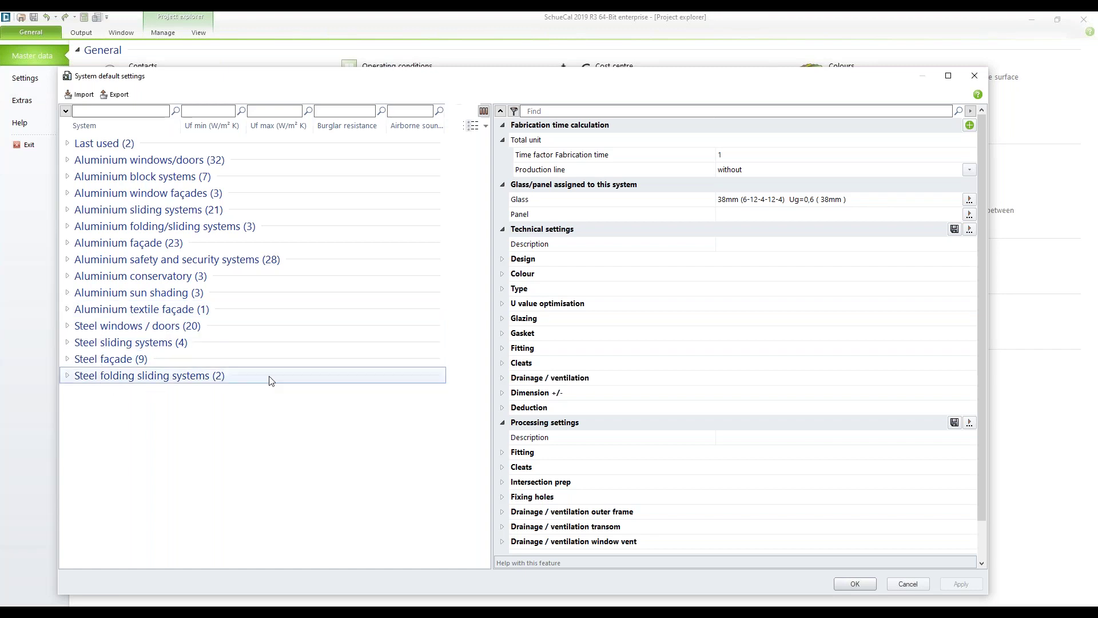
pyautogui.click(67, 161)
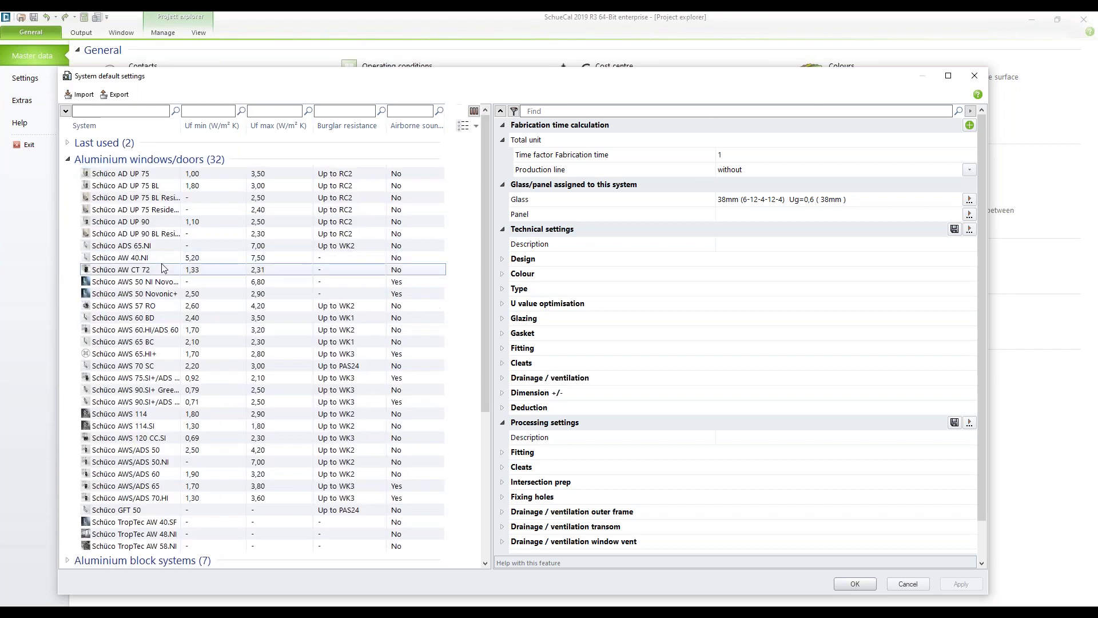
pyautogui.click(159, 501)
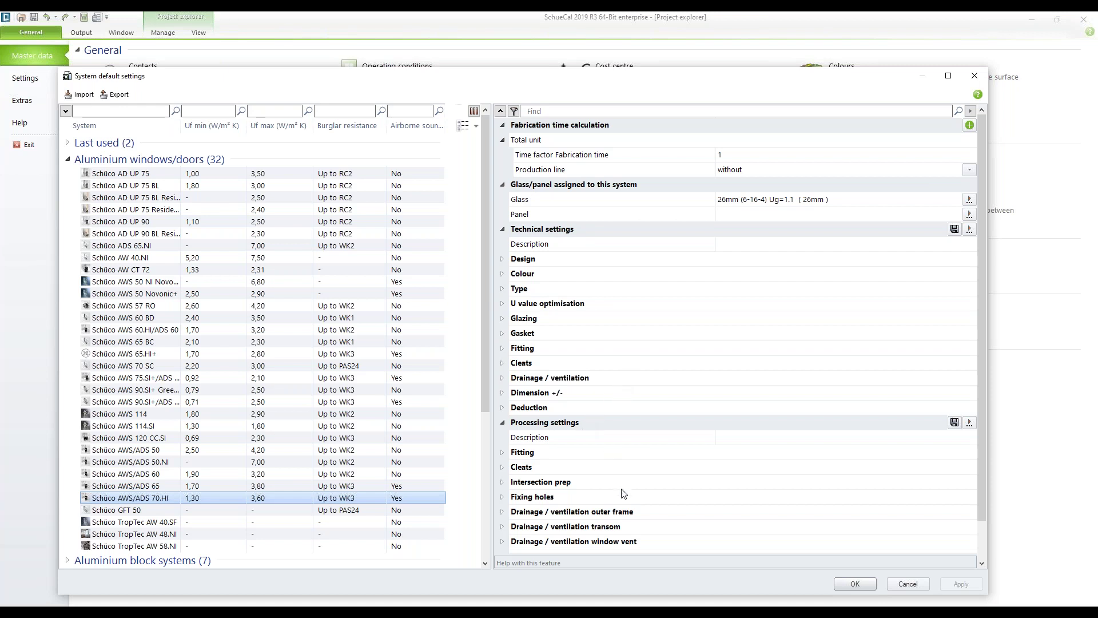
# - Collapse all property groups of the selected system and expand the Design section within Technical settings
pyautogui.scroll(-1, 686, 446)
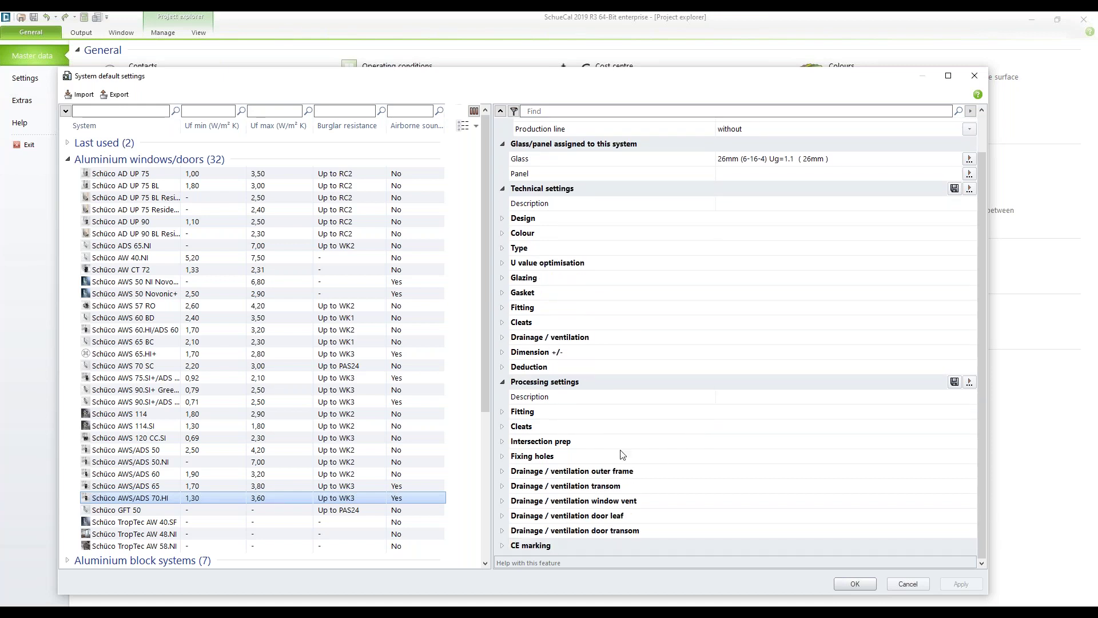
pyautogui.scroll(1, 653, 390)
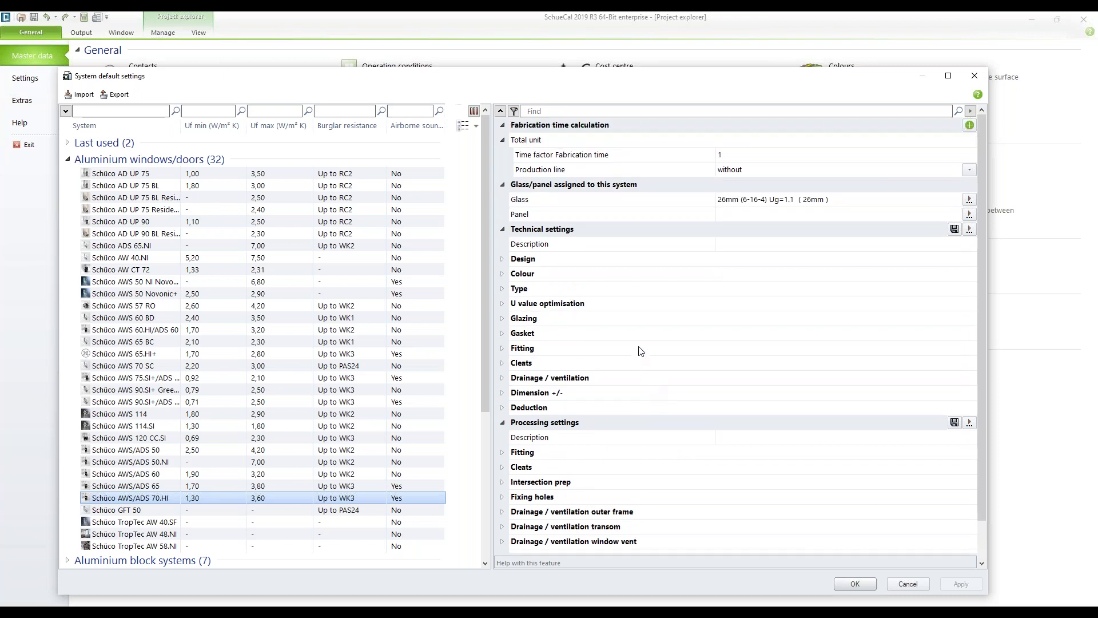
pyautogui.click(500, 112)
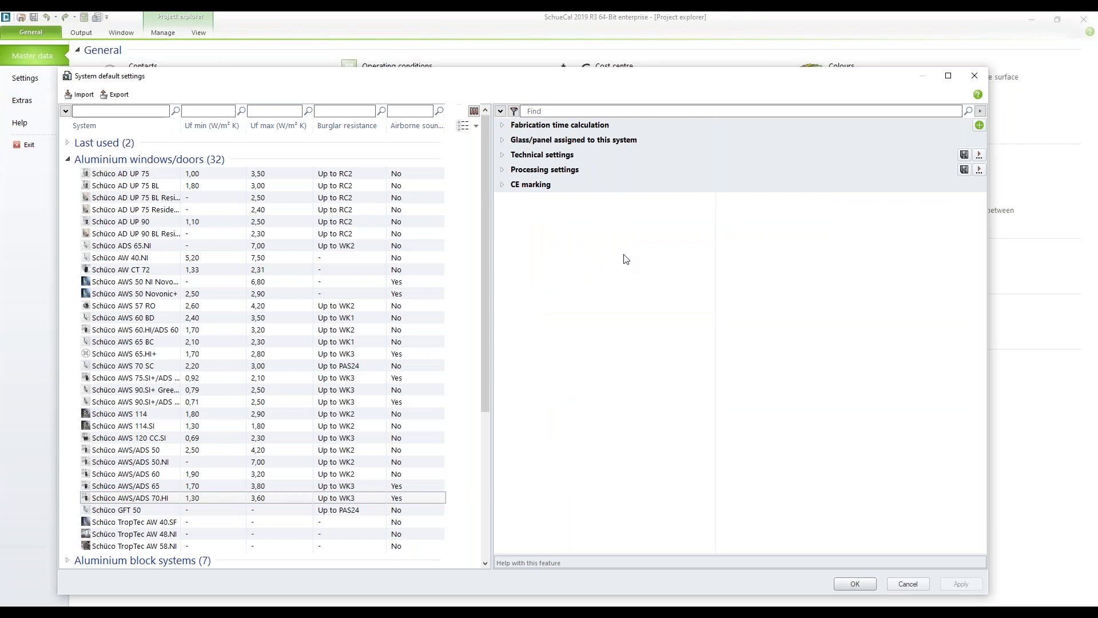
pyautogui.click(503, 155)
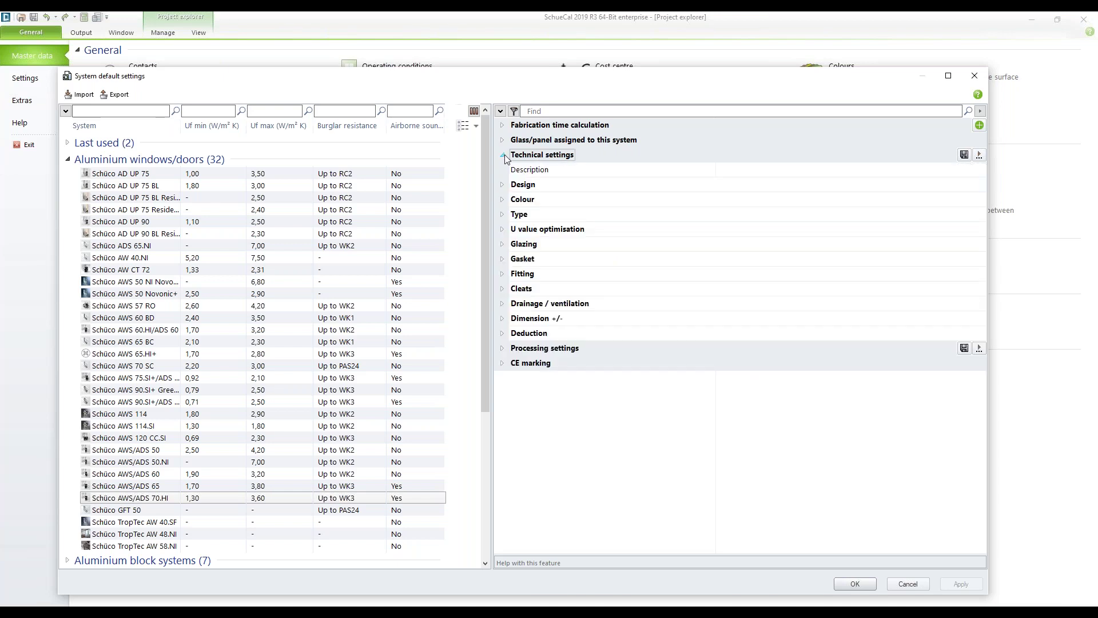
pyautogui.click(502, 185)
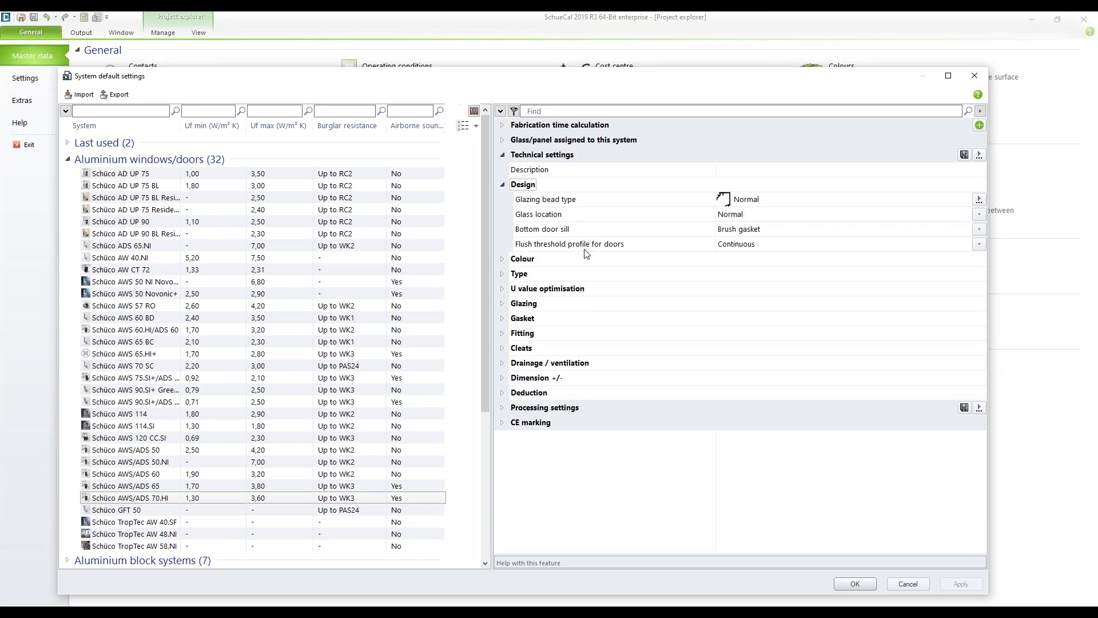
# - Review the options of the flush threshold profile for doors and its help topic, including the cutting length illustration
pyautogui.click(537, 247)
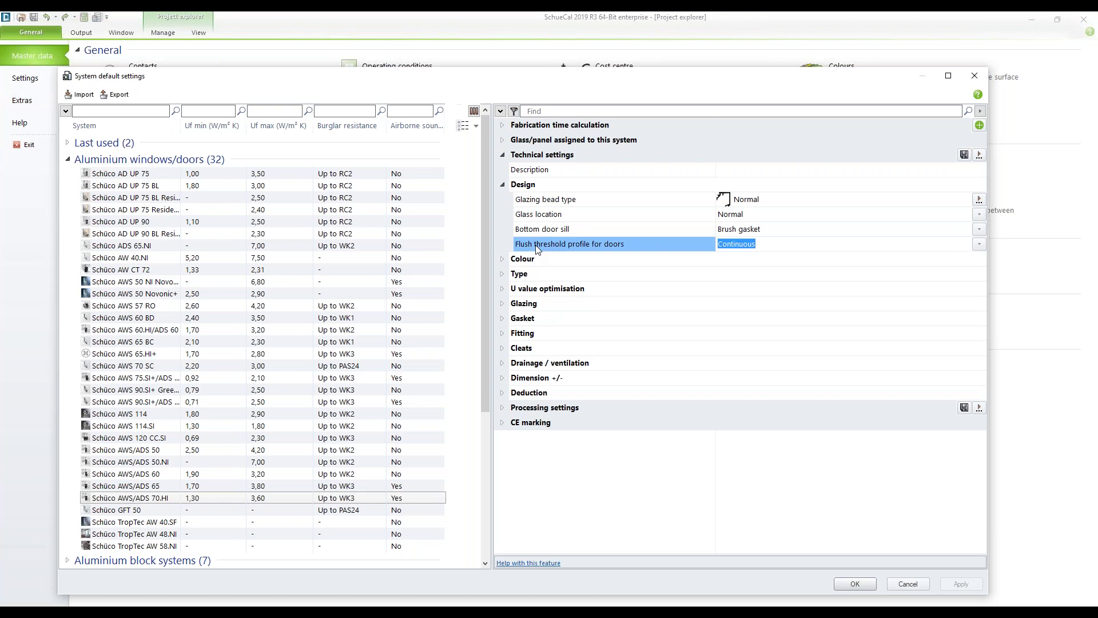
pyautogui.click(980, 244)
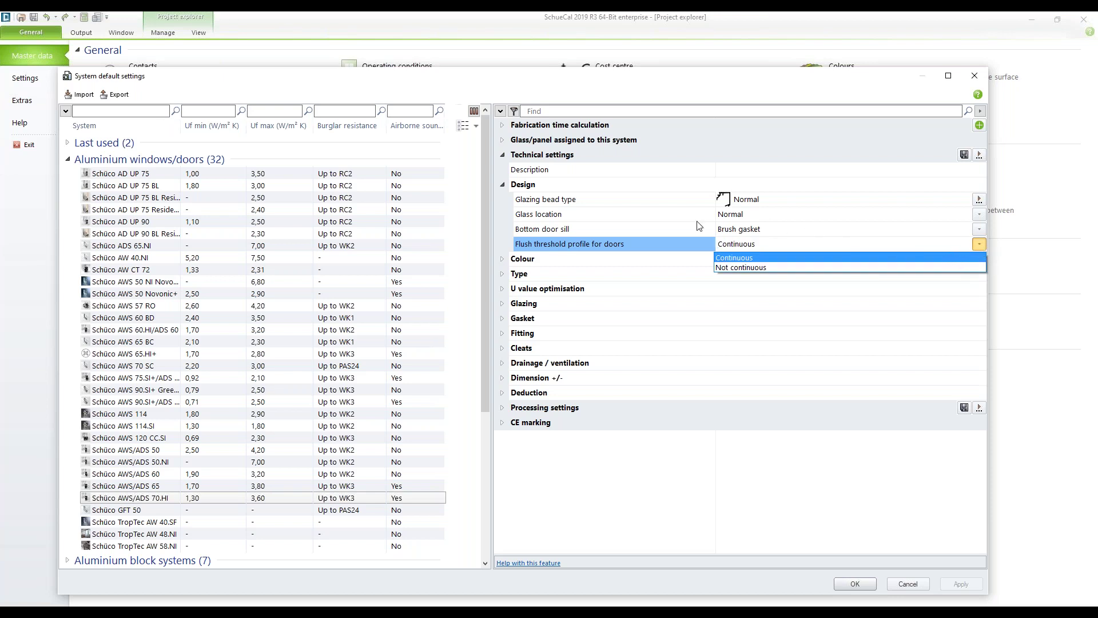
pyautogui.click(639, 241)
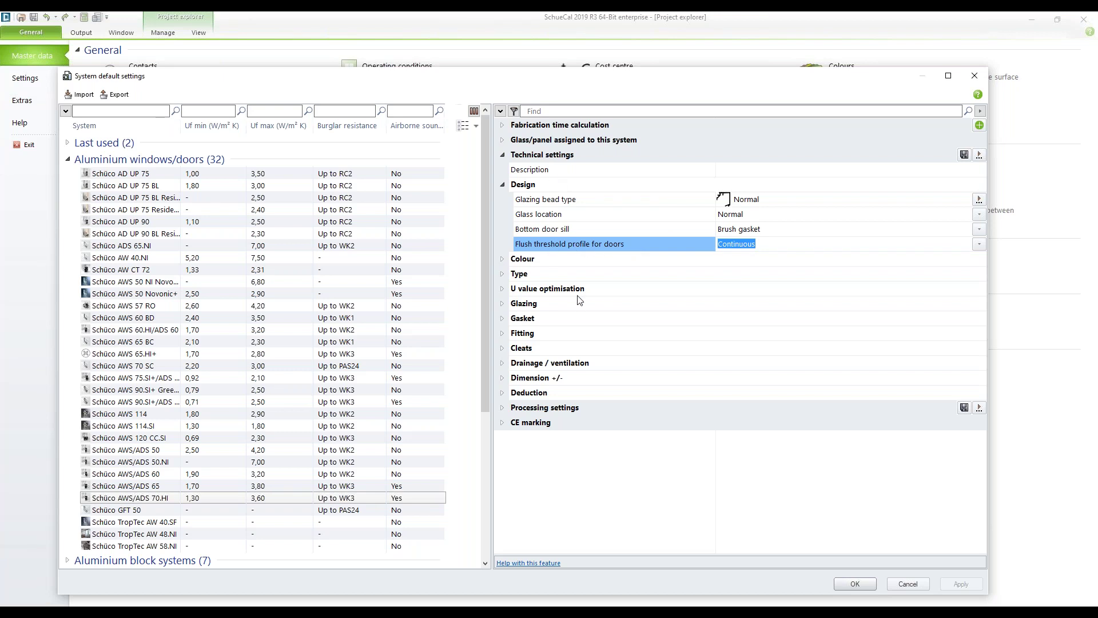
pyautogui.click(528, 563)
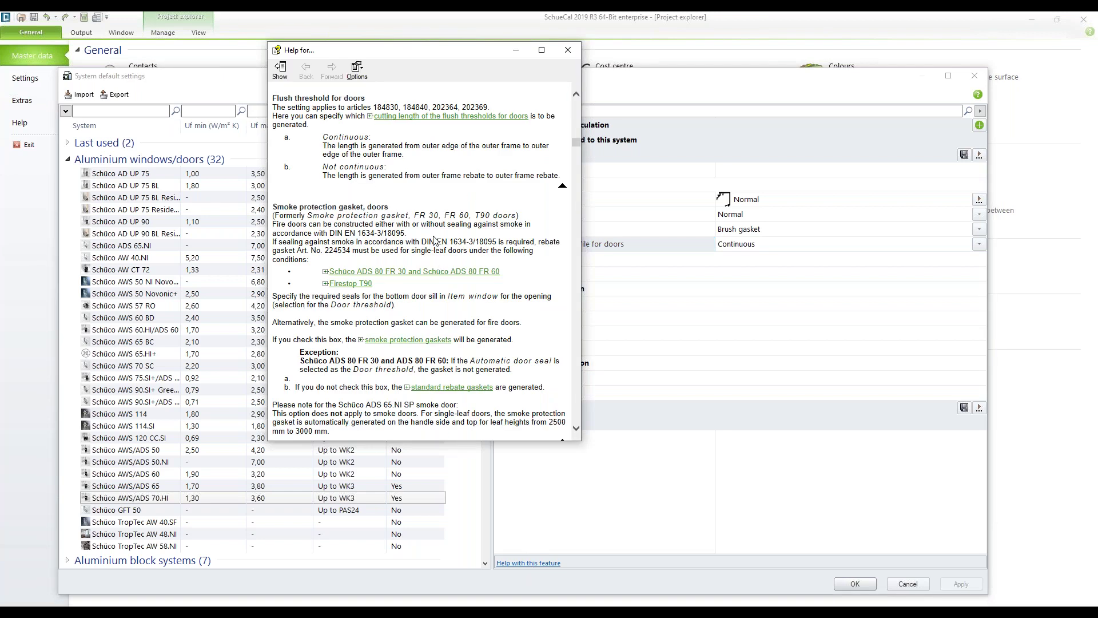
pyautogui.click(448, 118)
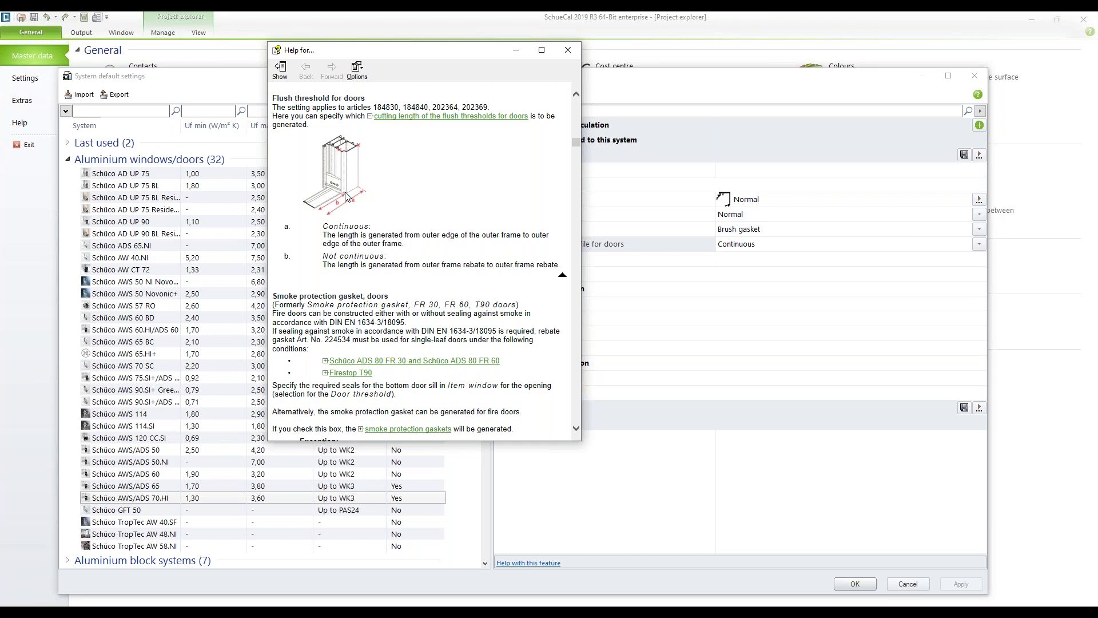
pyautogui.click(566, 50)
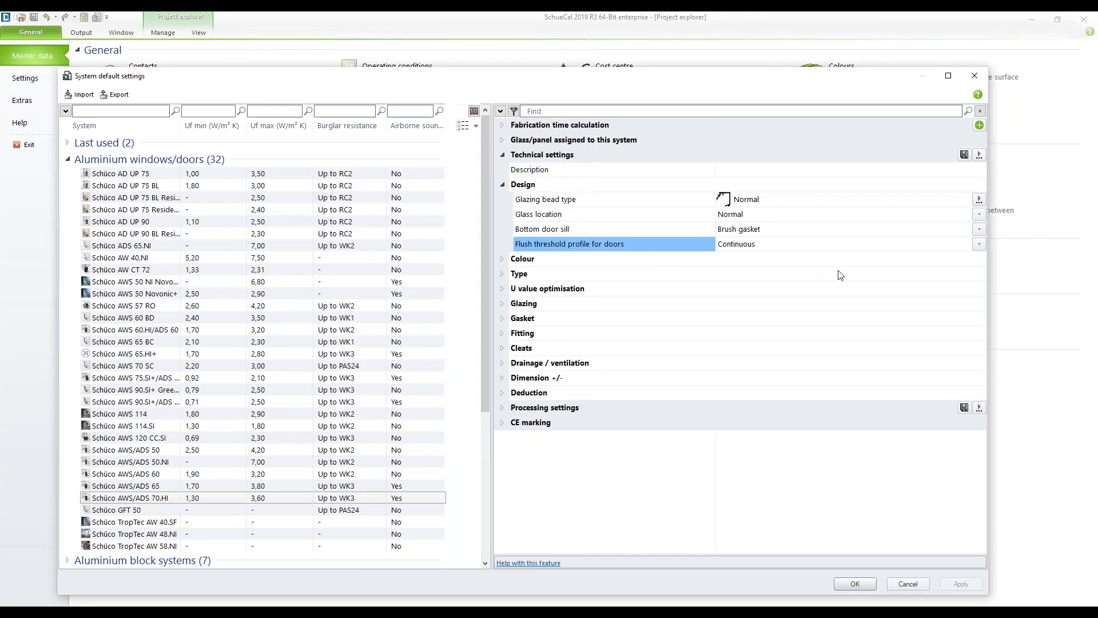
# - Set the flush threshold profile for doors to Not continuous and describe the technical settings as "Threshold not cont."
pyautogui.click(980, 246)
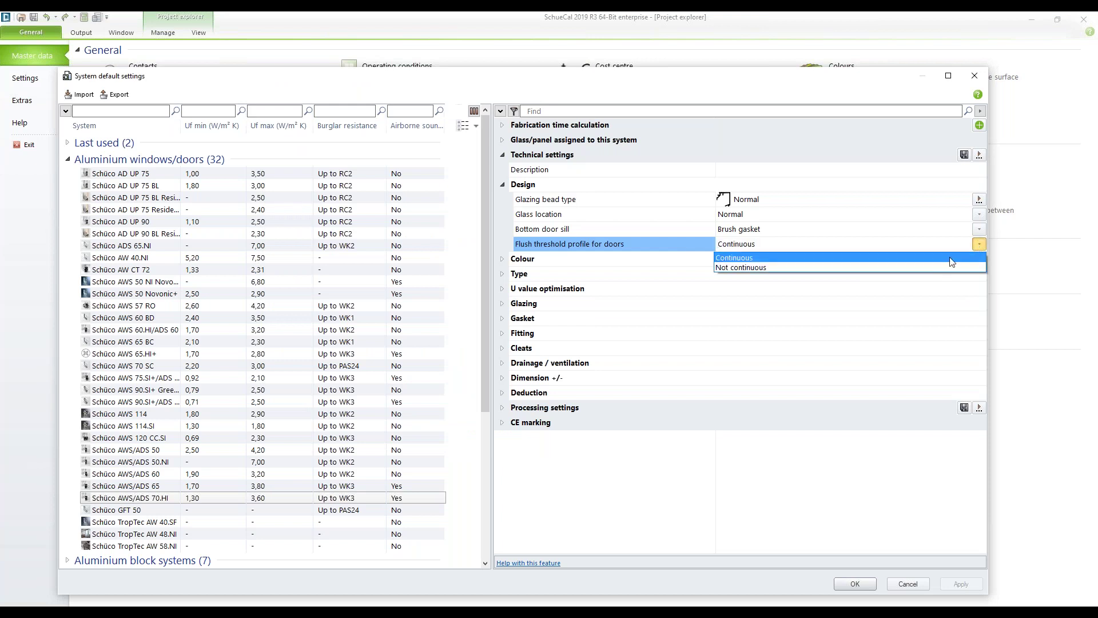
pyautogui.click(908, 269)
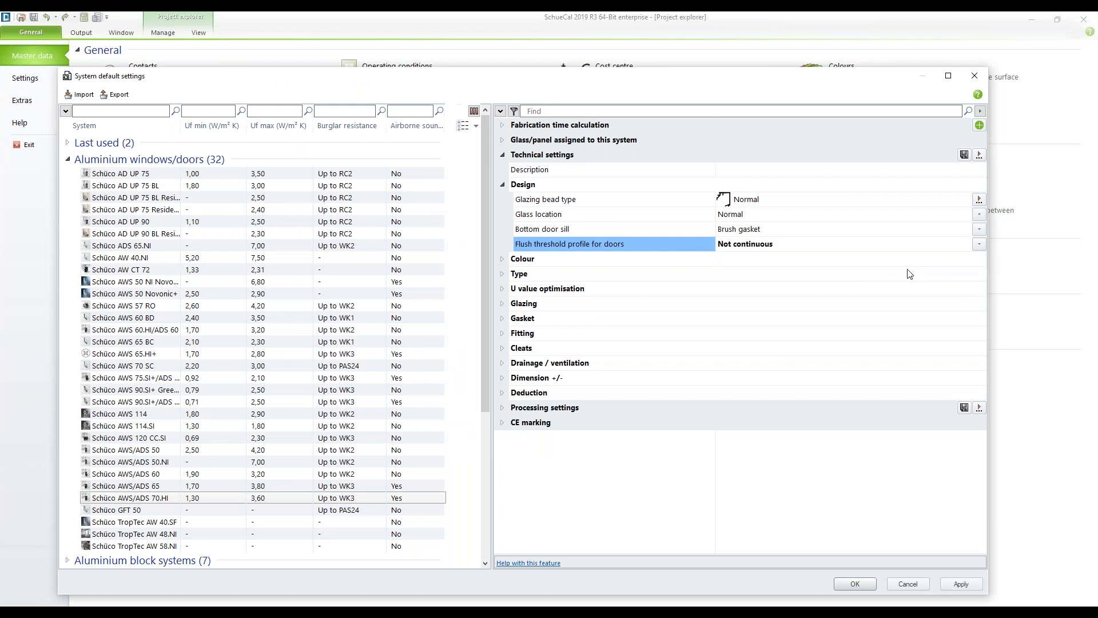
pyautogui.click(741, 171)
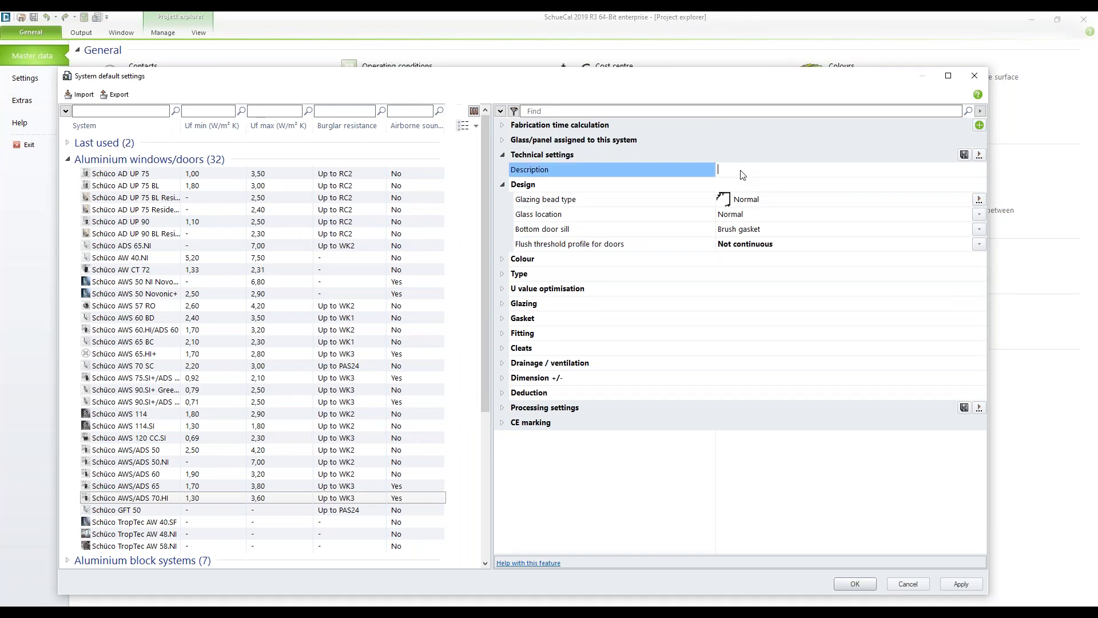
pyautogui.write('Threshold not cont.')
# - Save the technical settings as a block, reusing the description "Threshold not cont." as its name
pyautogui.moveTo(792, 171); pyautogui.dragTo(719, 171)
pyautogui.hotkey('ctrl', 'c')
pyautogui.click(964, 155)
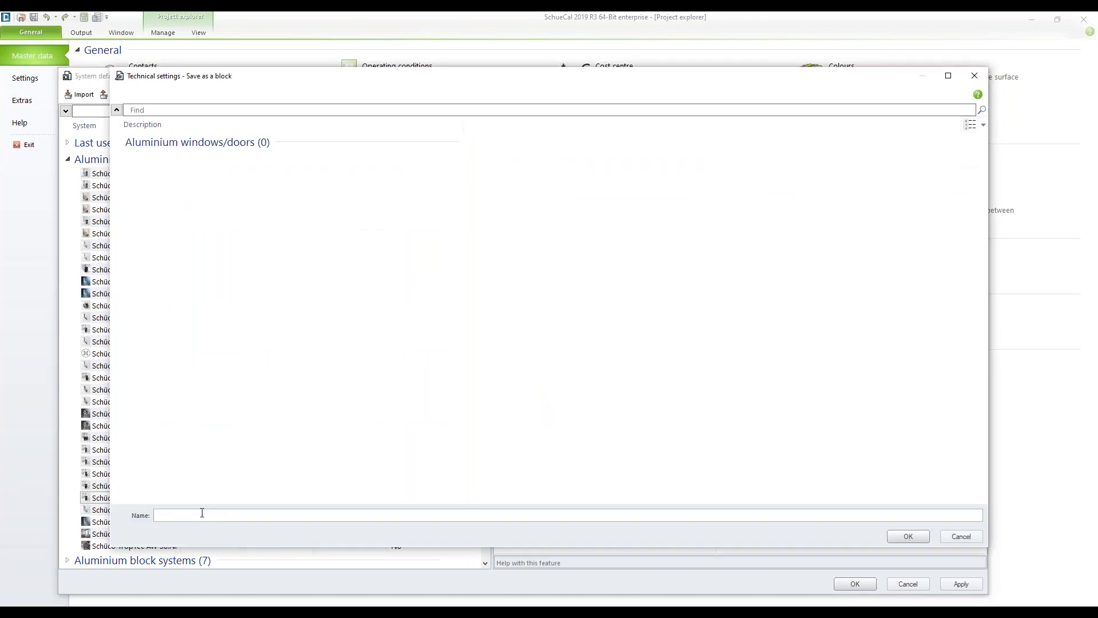
pyautogui.hotkey('ctrl', 'v')
pyautogui.click(901, 535)
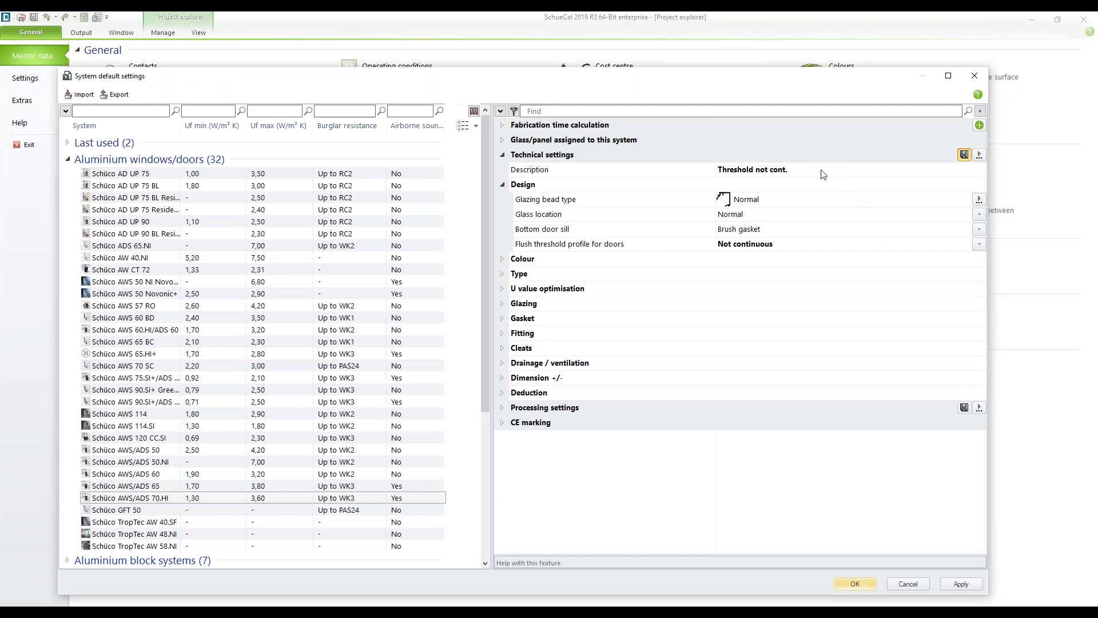
# - Change the technical settings description to "Threshold cont.", set the flush threshold profile for doors to Continuous, and apply the settings
pyautogui.click(772, 171)
pyautogui.click(772, 171)
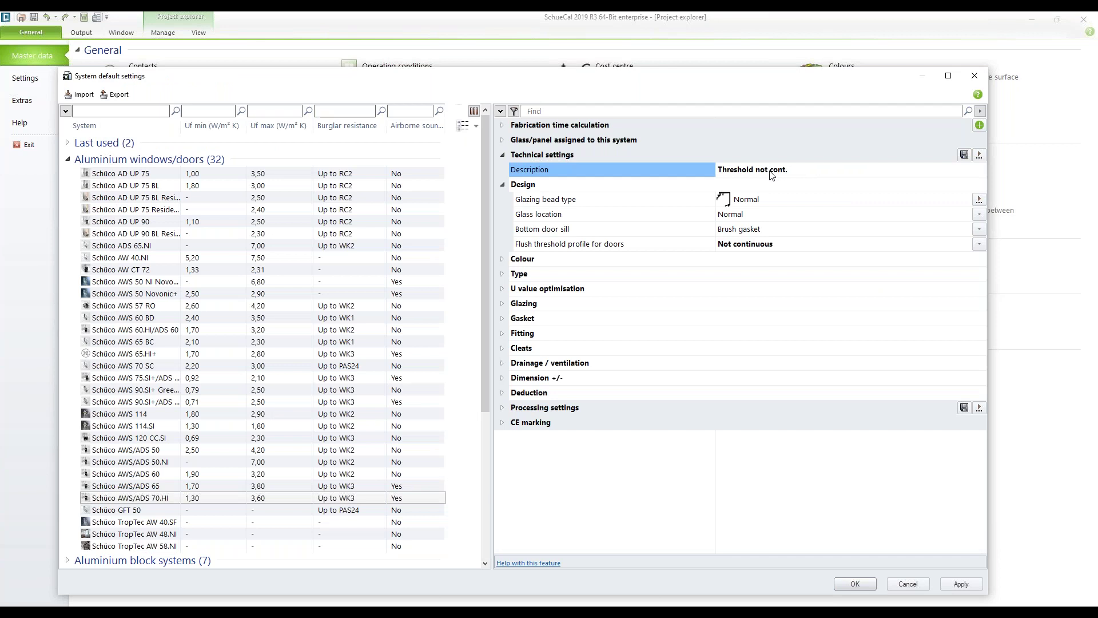
pyautogui.press('BackSpace')
pyautogui.press('BackSpace')
pyautogui.press('BackSpace')
pyautogui.press('BackSpace')
pyautogui.click(979, 244)
pyautogui.click(834, 255)
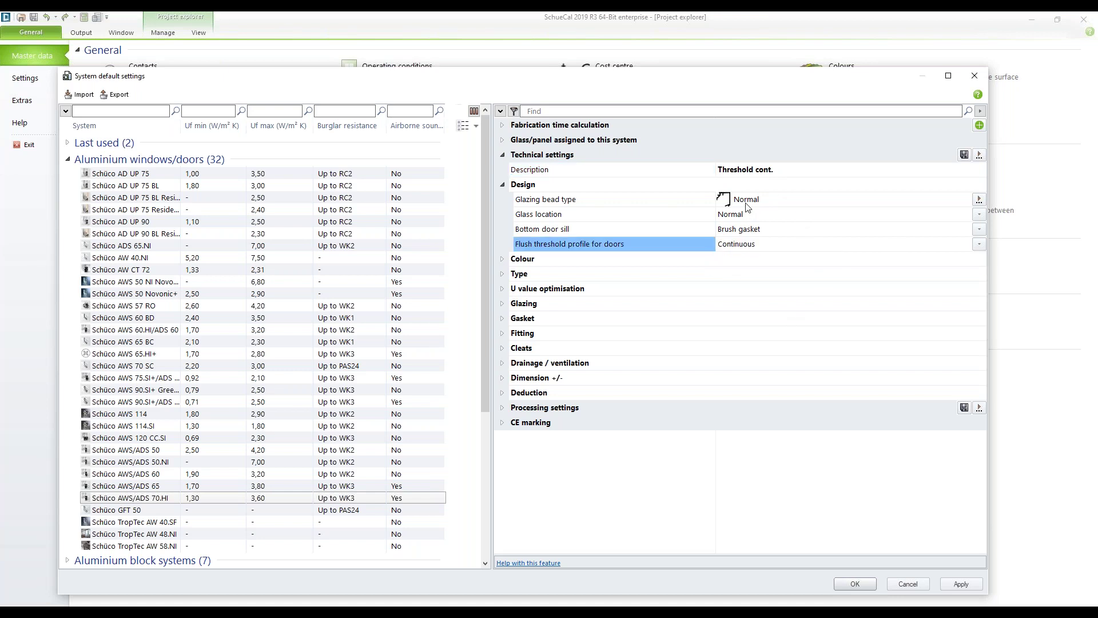
pyautogui.click(962, 584)
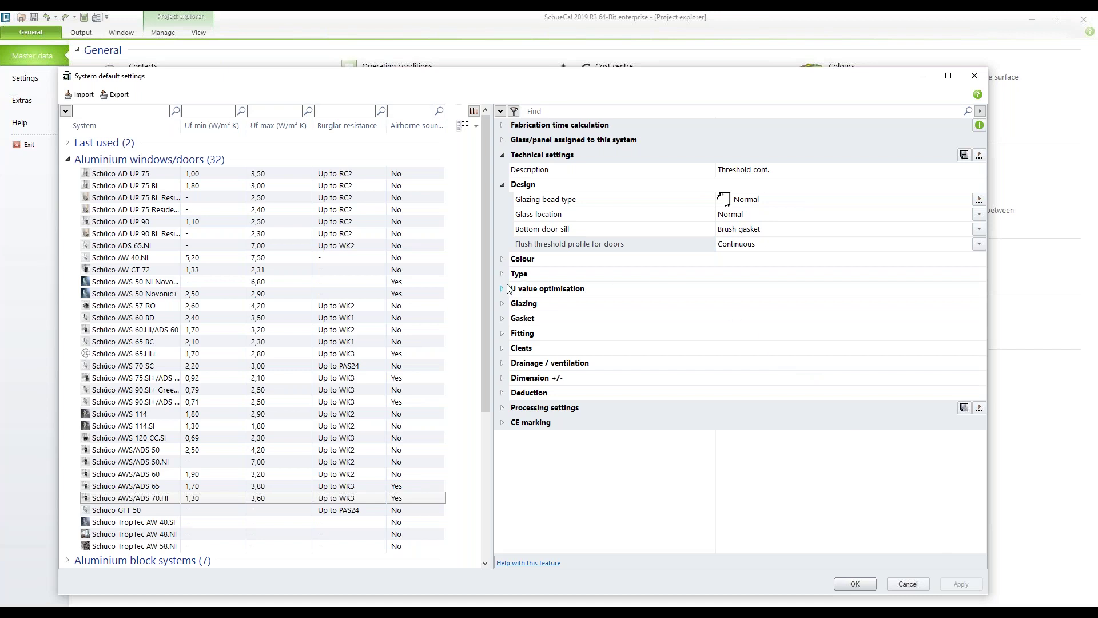
# - Review the cleat settings of the Schüco AWS/ADS 70.HI system, including the available options for the frame's corner cleat
pyautogui.click(502, 347)
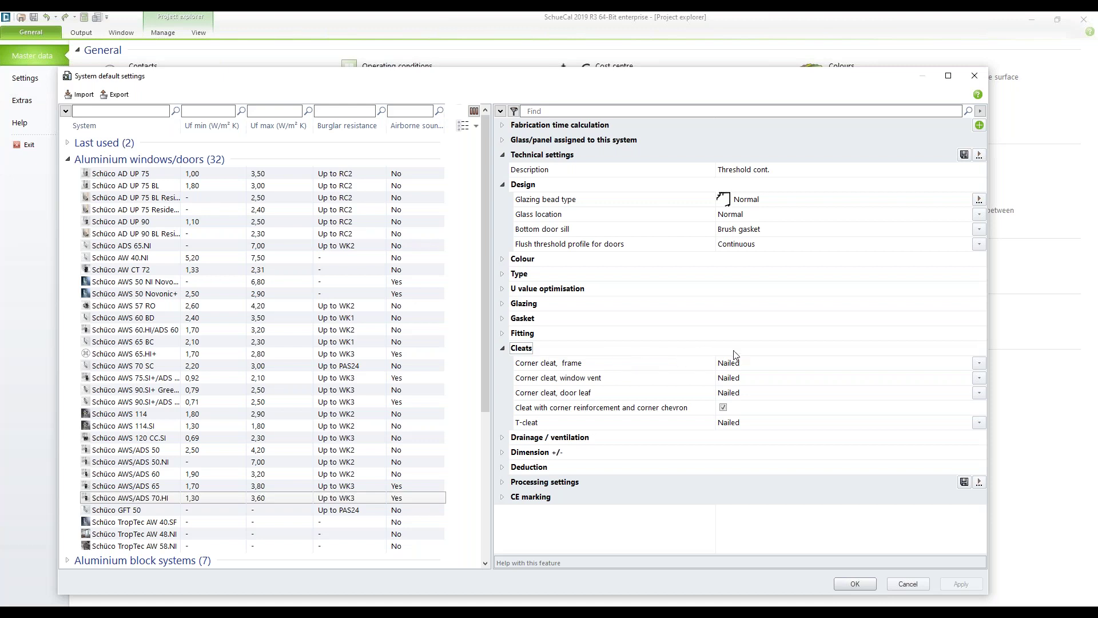
pyautogui.click(979, 362)
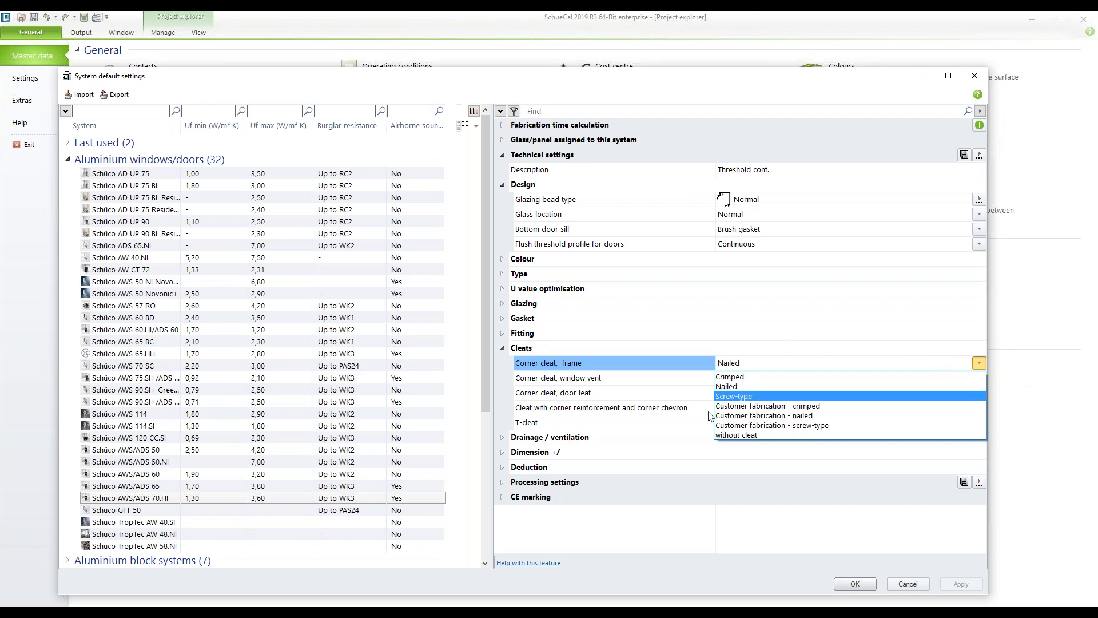
pyautogui.click(664, 365)
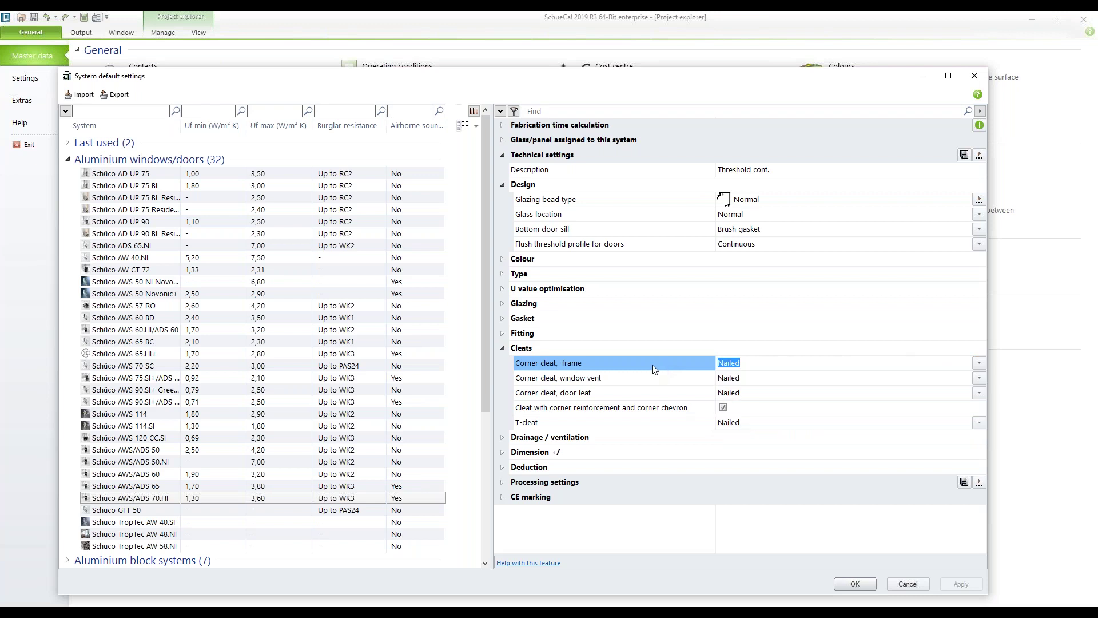
pyautogui.click(503, 348)
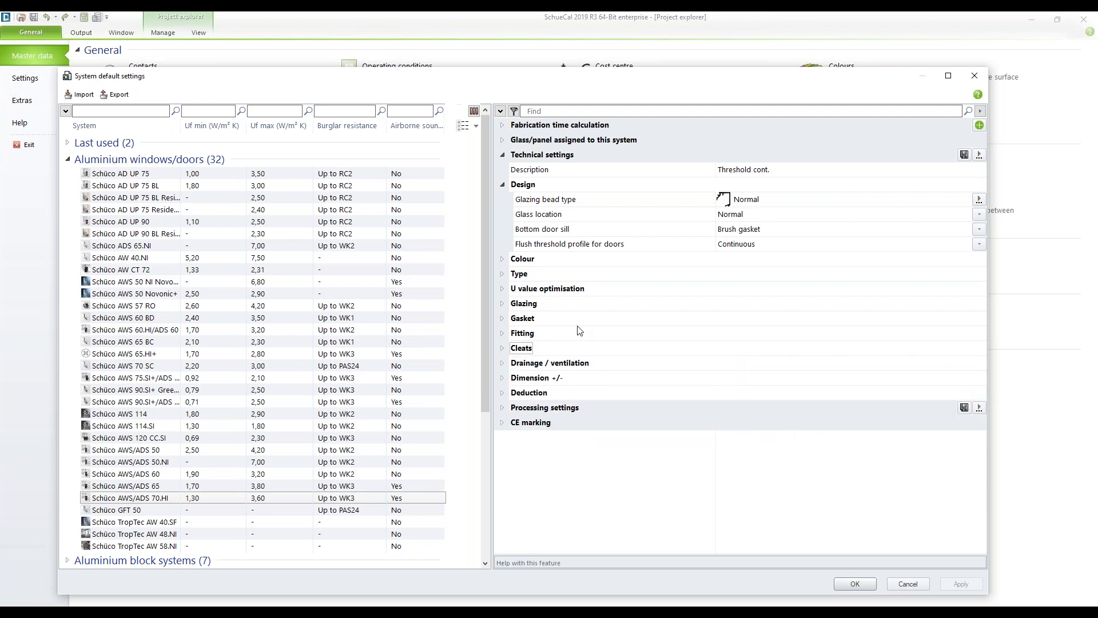
# - Search the system's settings for "nailed" to find the matching cleat entries, and clear the search
pyautogui.click(581, 111)
pyautogui.write('nna')
pyautogui.press('BackSpace')
pyautogui.press('BackSpace')
pyautogui.press('BackSpace')
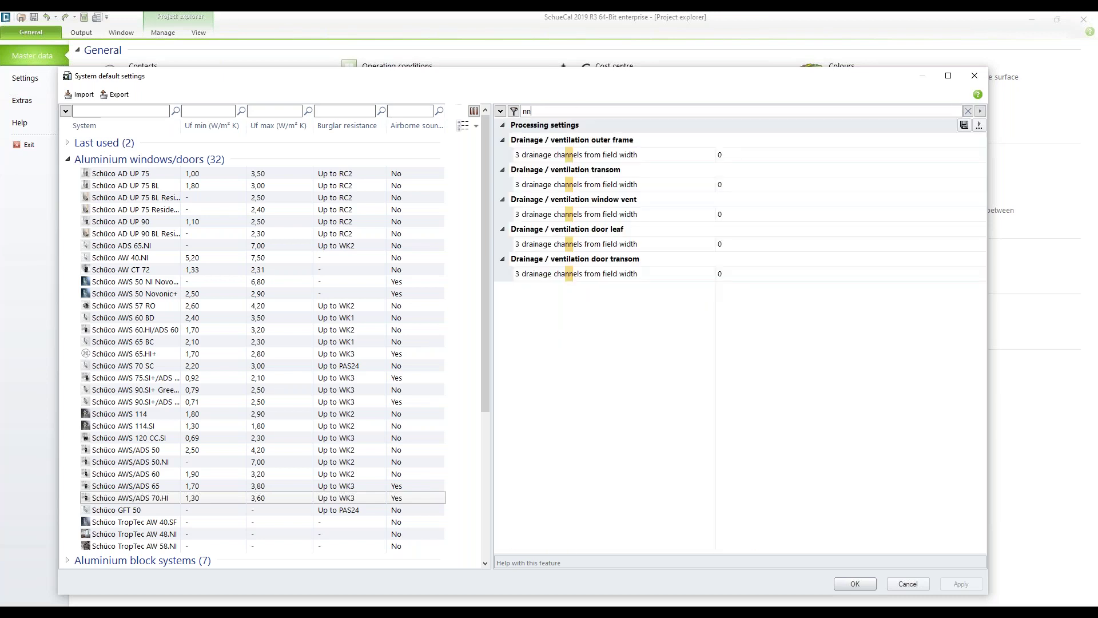
pyautogui.write('nailed')
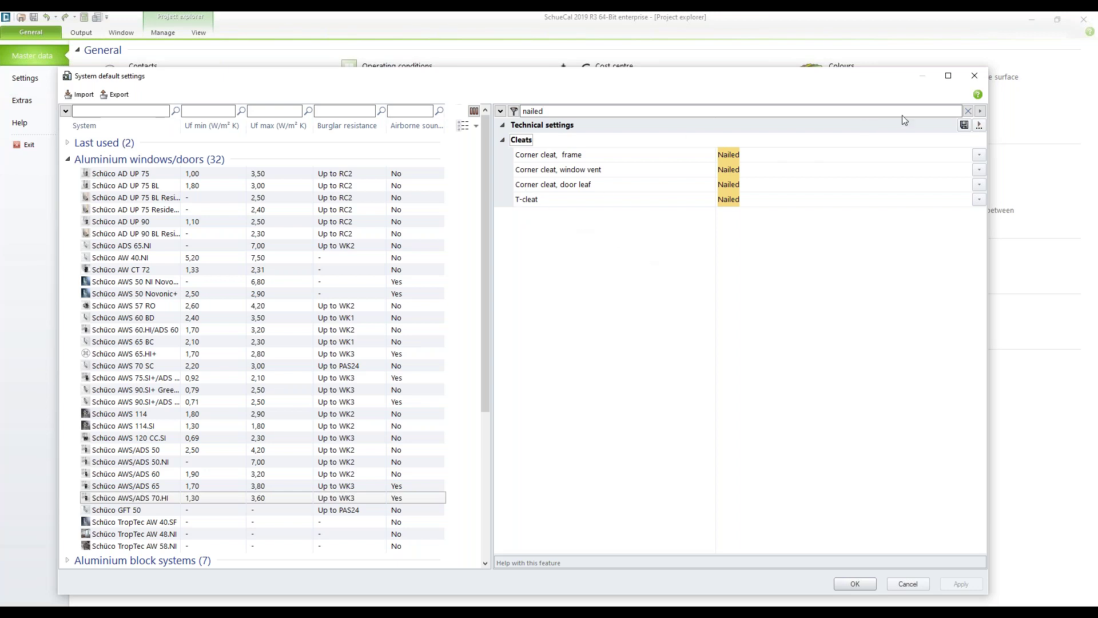
pyautogui.click(968, 111)
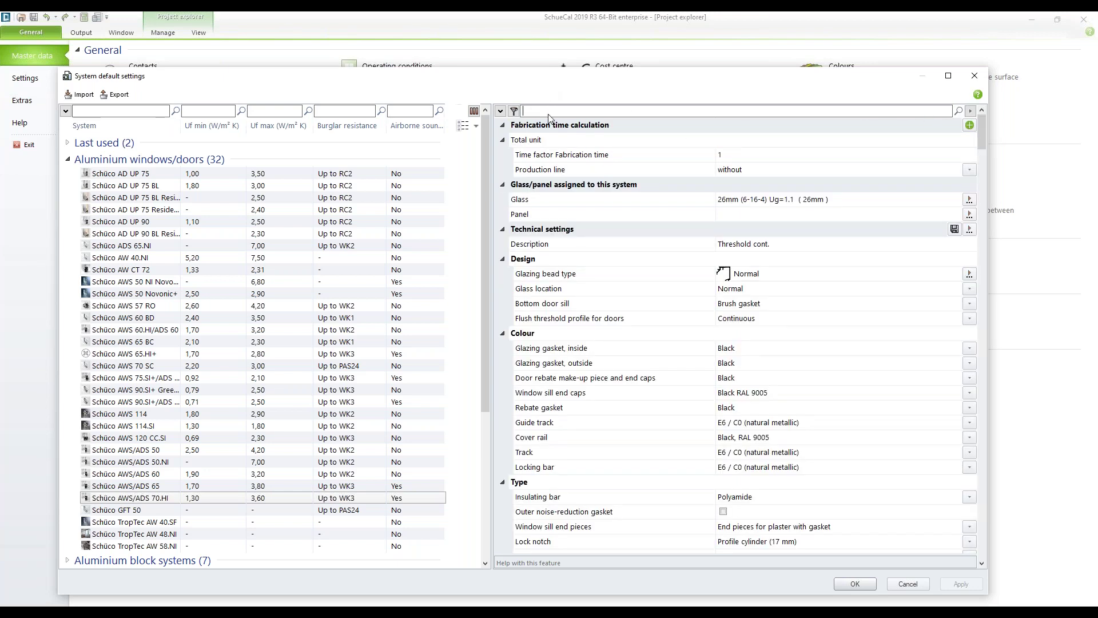
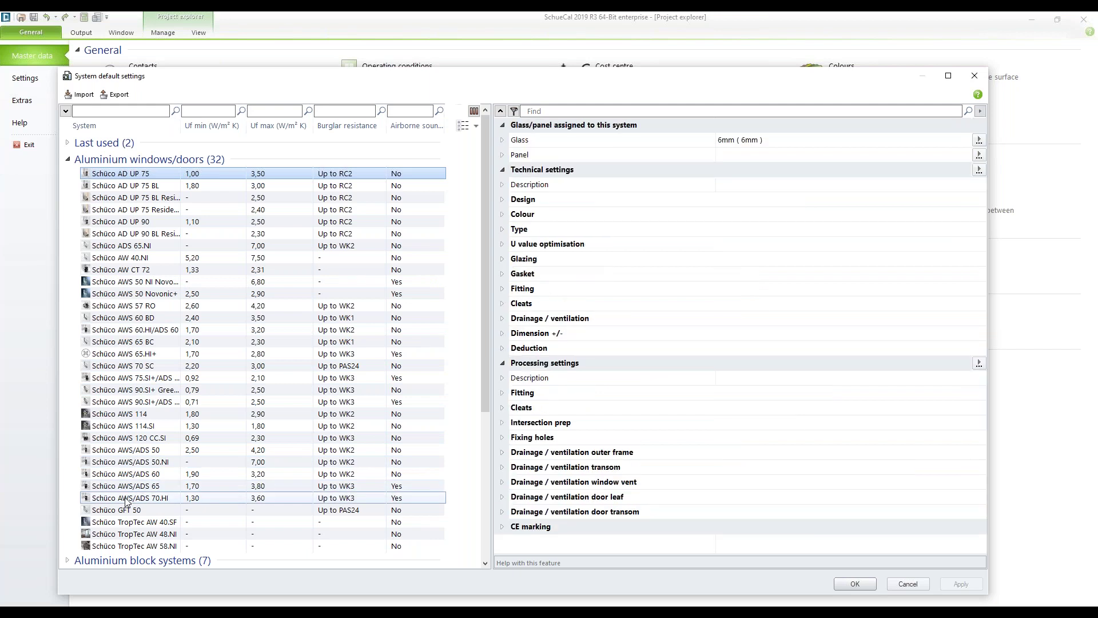
# - Select all aluminium window and door systems from Schüco AD UP 75 through Schüco AWS/ADS 70.HI to show their combined default settings
pyautogui.keyDown('shift'); pyautogui.click(126, 498); pyautogui.keyUp('shift')
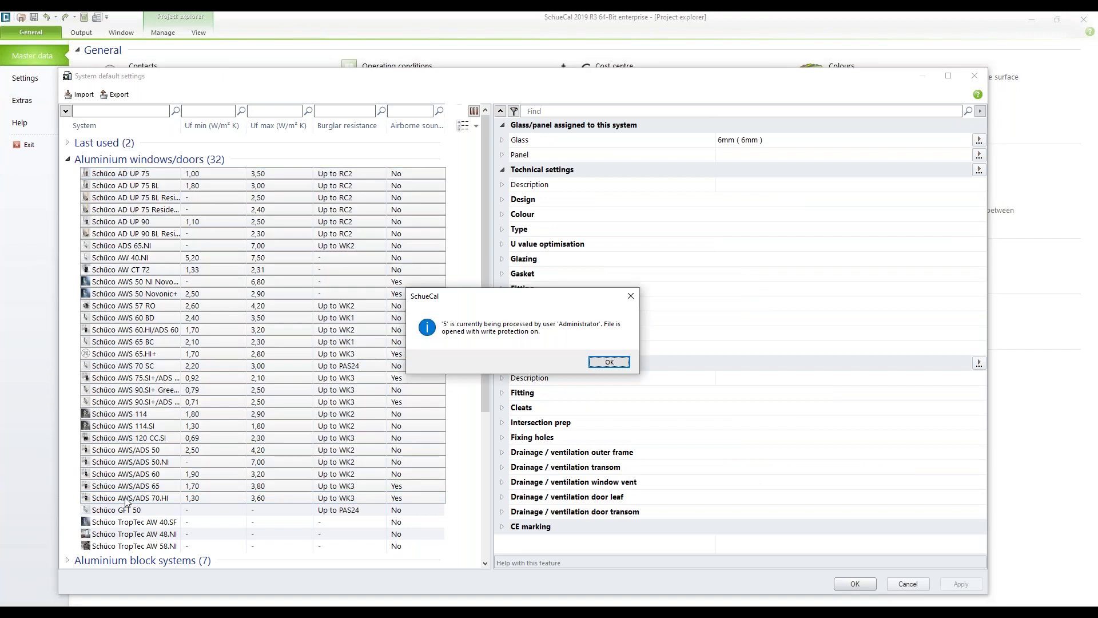
pyautogui.click(609, 363)
pyautogui.click(153, 173)
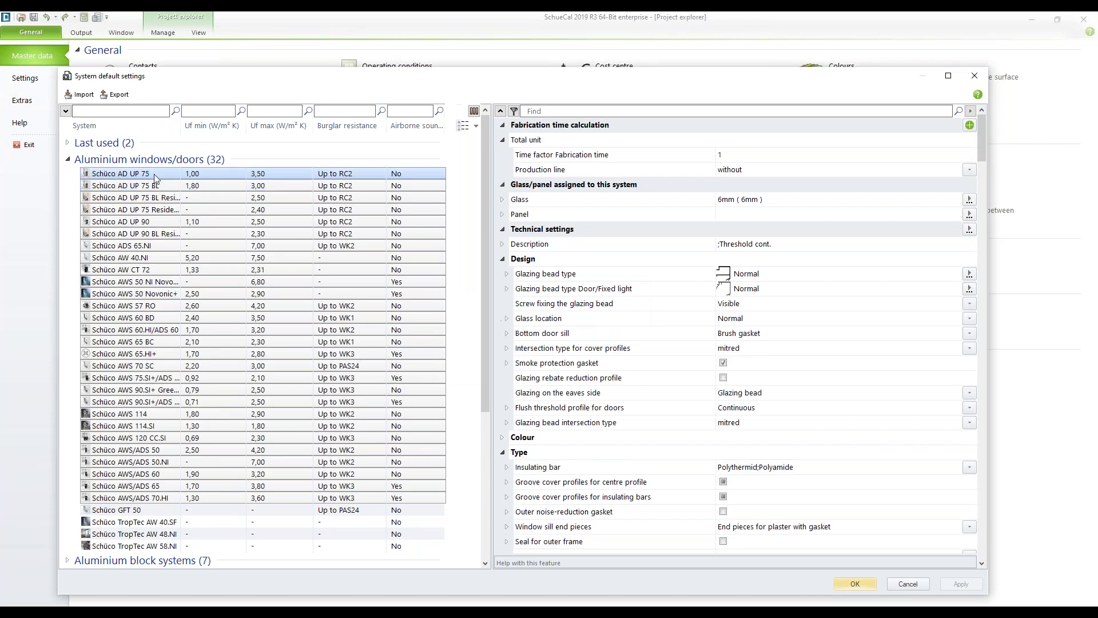
pyautogui.moveTo(153, 173)
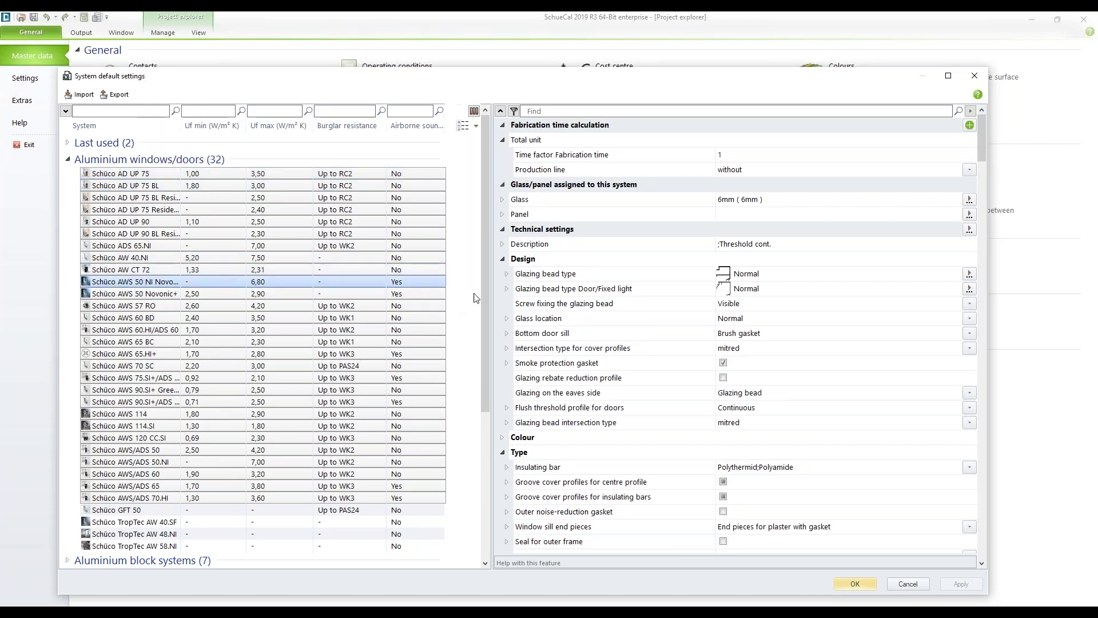
# - Compare the technical settings description across the selected systems and close the system default settings
pyautogui.click(503, 244)
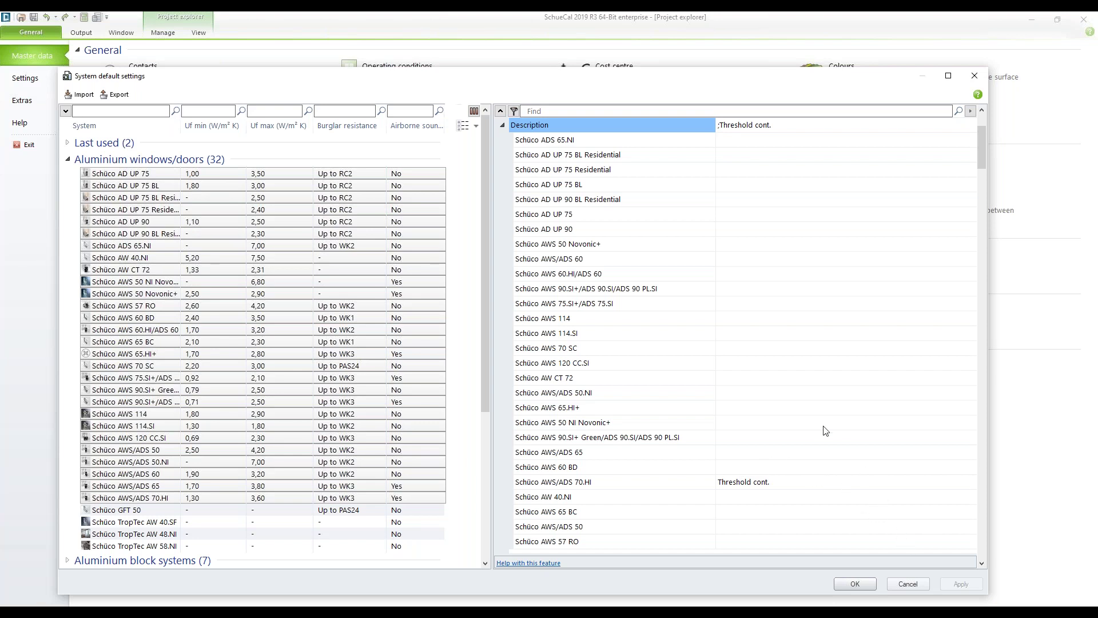
pyautogui.click(503, 125)
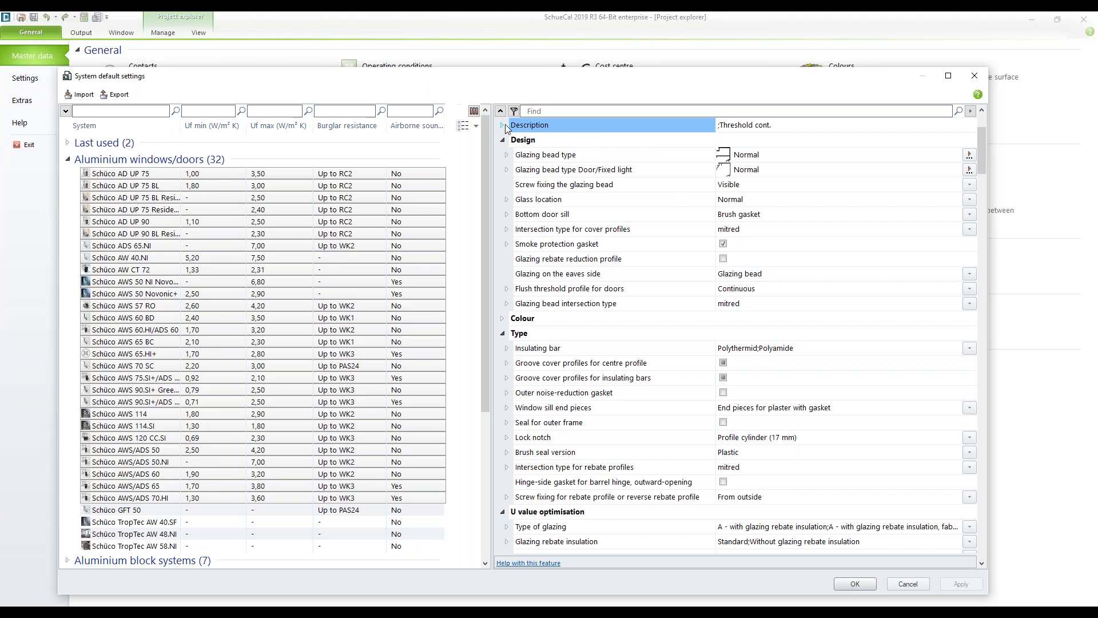
pyautogui.click(503, 125)
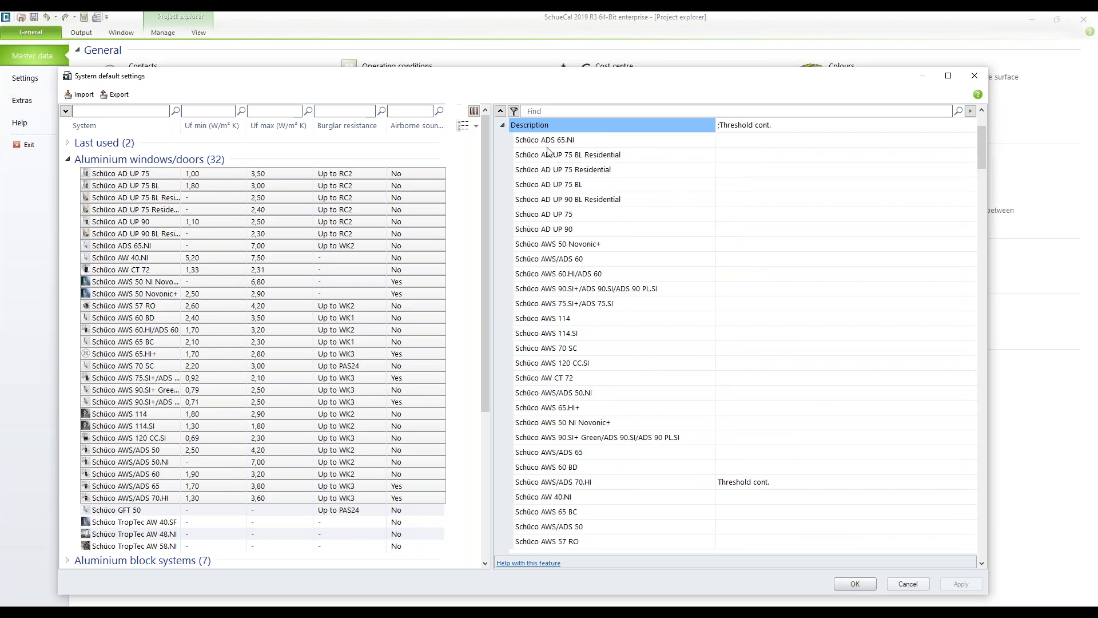
pyautogui.click(503, 125)
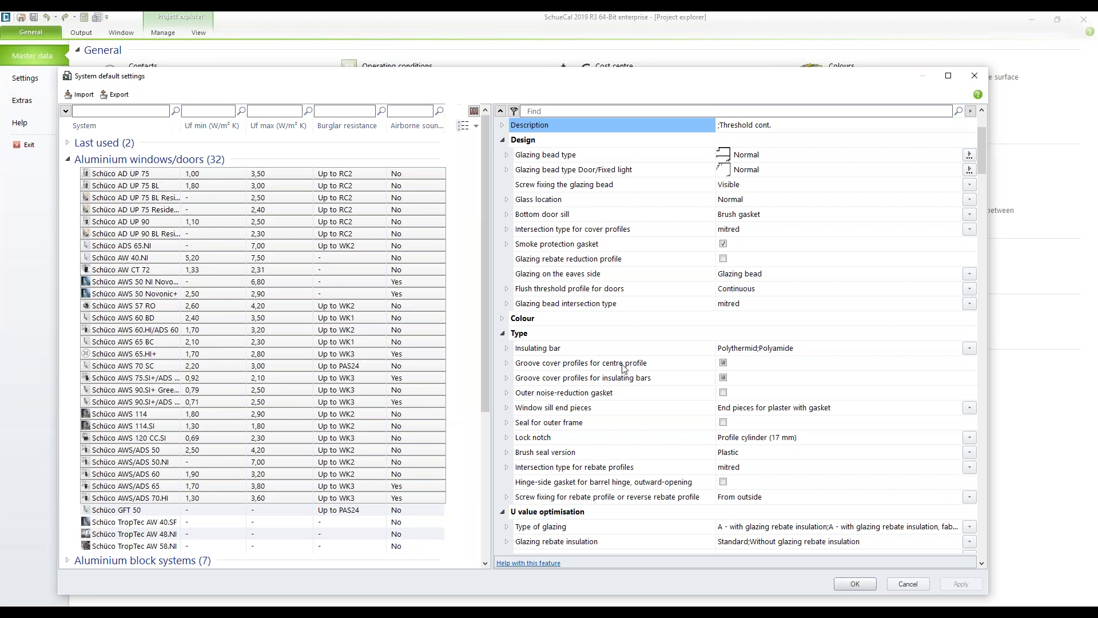
pyautogui.click(868, 585)
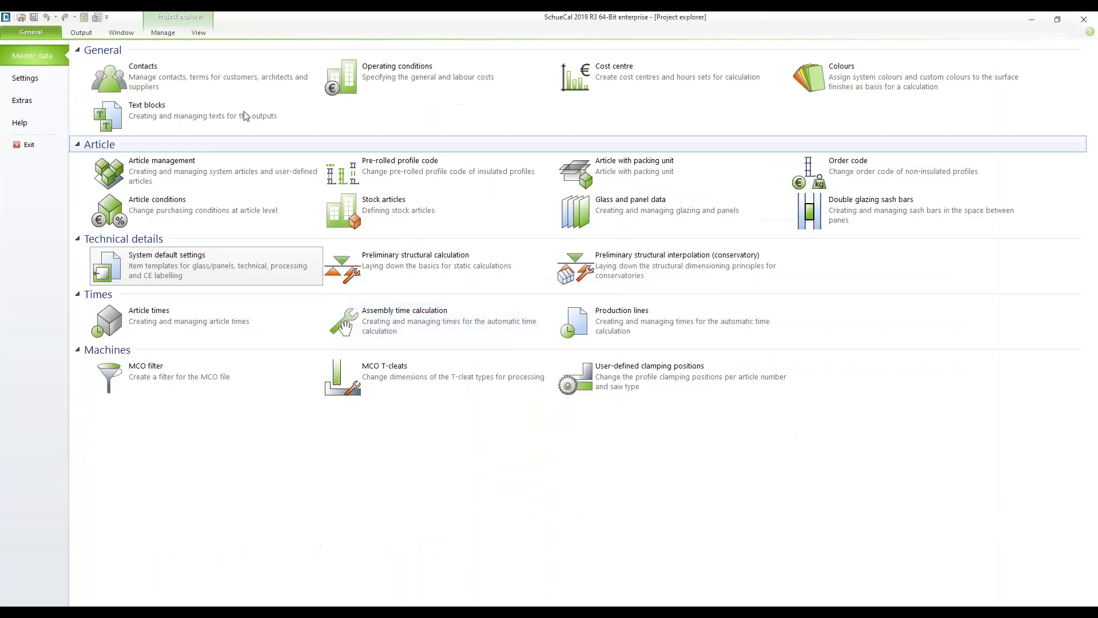
# - Create a project numbered 2020 with the description "Doors" and open it
pyautogui.click(179, 23)
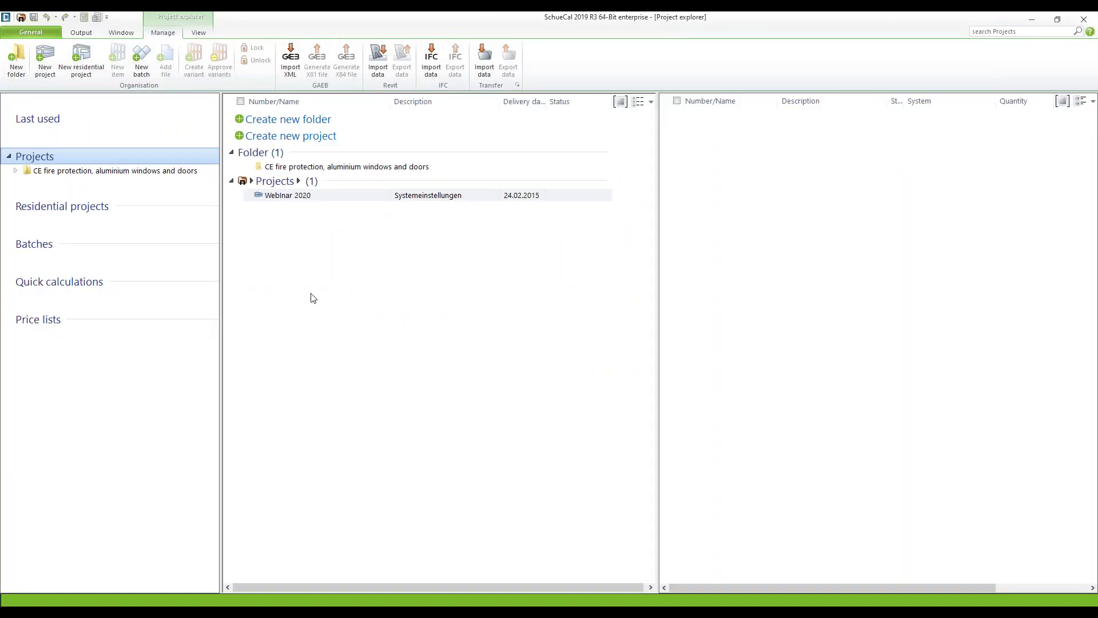
pyautogui.click(301, 140)
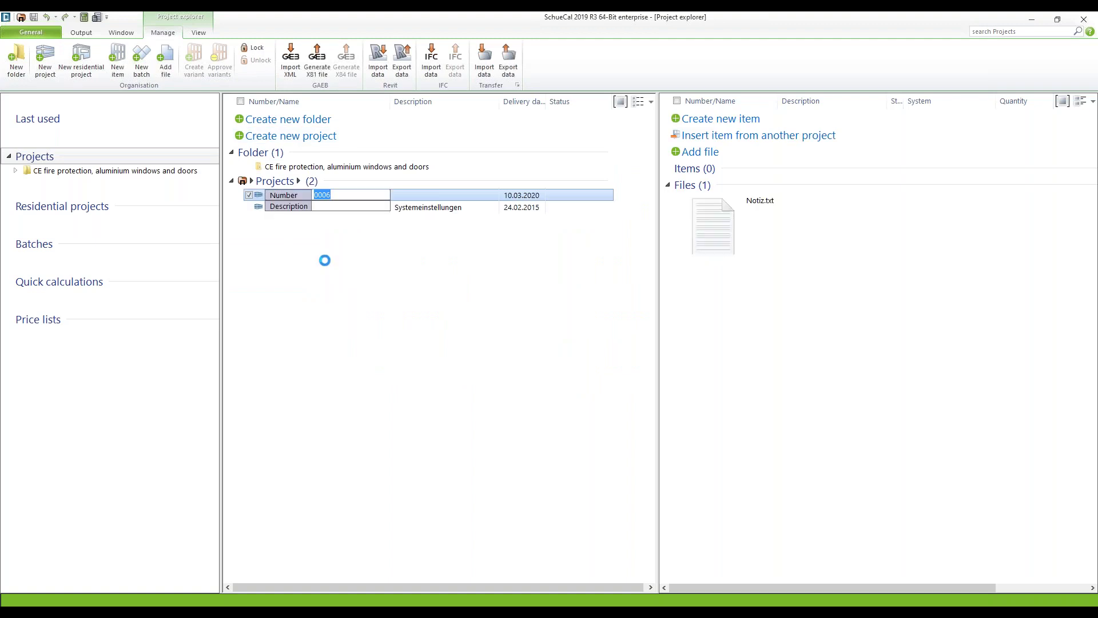
pyautogui.write('202')
pyautogui.press('Tab')
pyautogui.write('Doors')
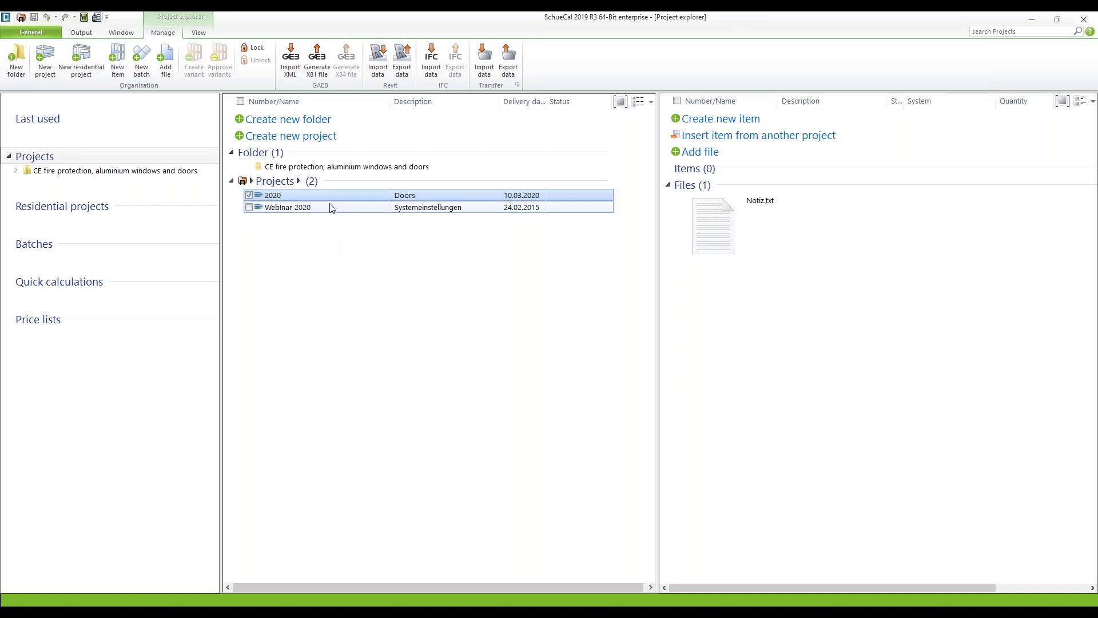
pyautogui.doubleClick(331, 200)
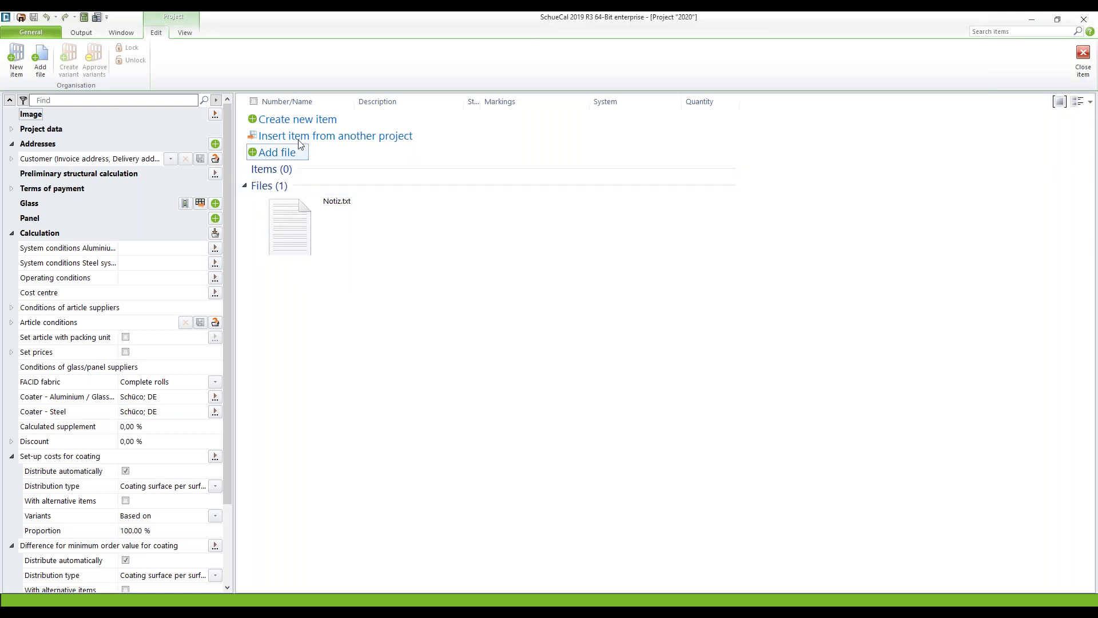
# - Add a new item numbered DFD to the project
pyautogui.click(304, 122)
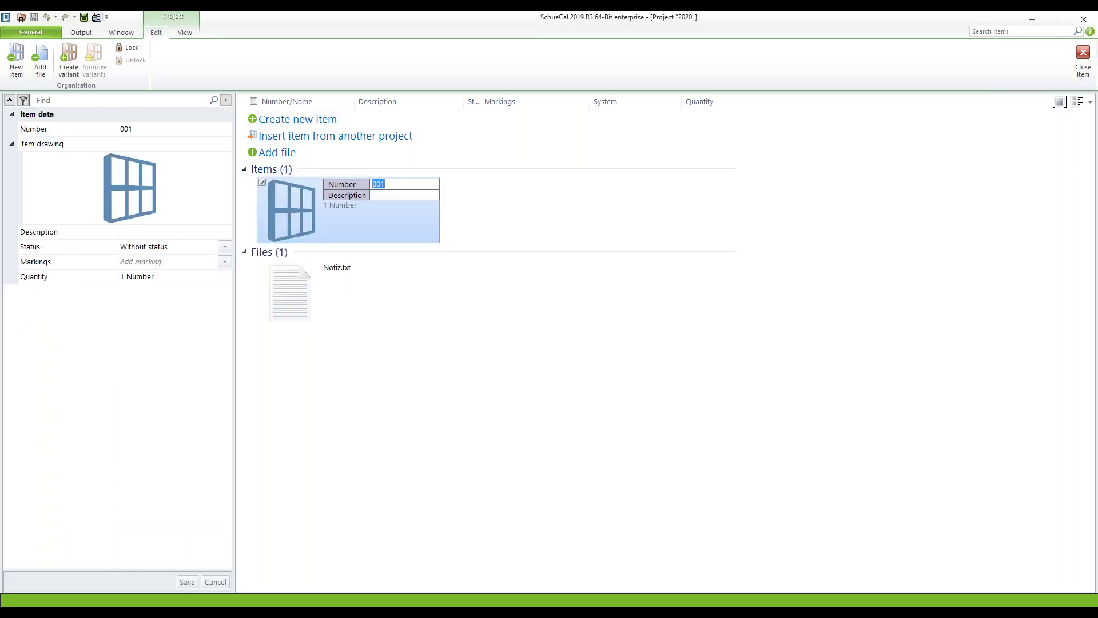
pyautogui.write('DFD')
pyautogui.press('Return')
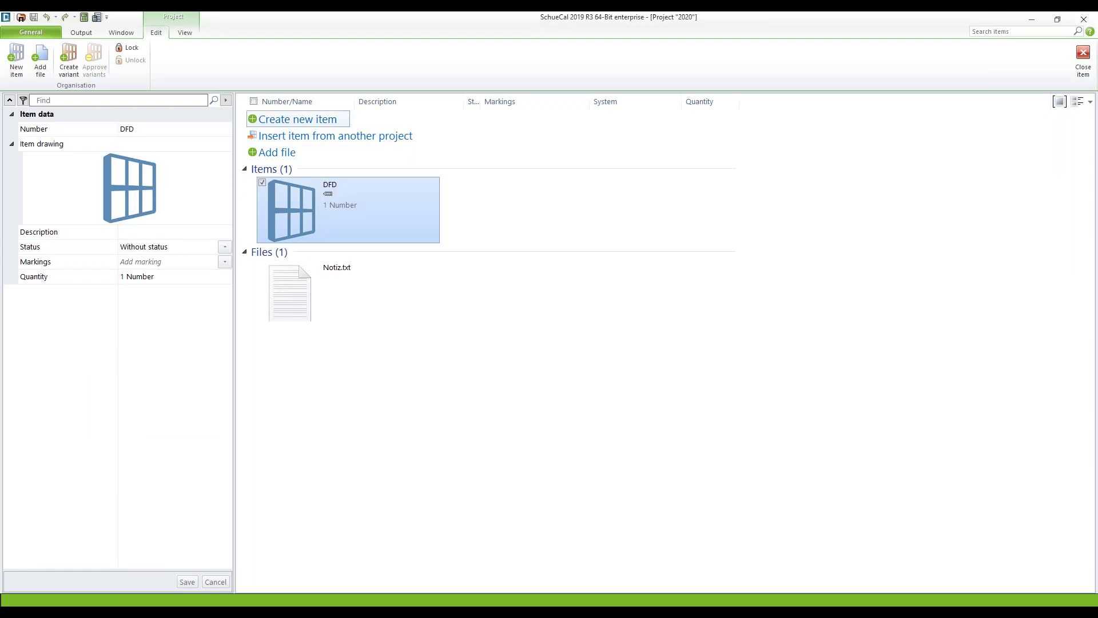
# - Open item DFD with the template "200 - Double leaf door, inward opening" and the system Schüco AWS/ADS 70.HI
pyautogui.doubleClick(303, 209)
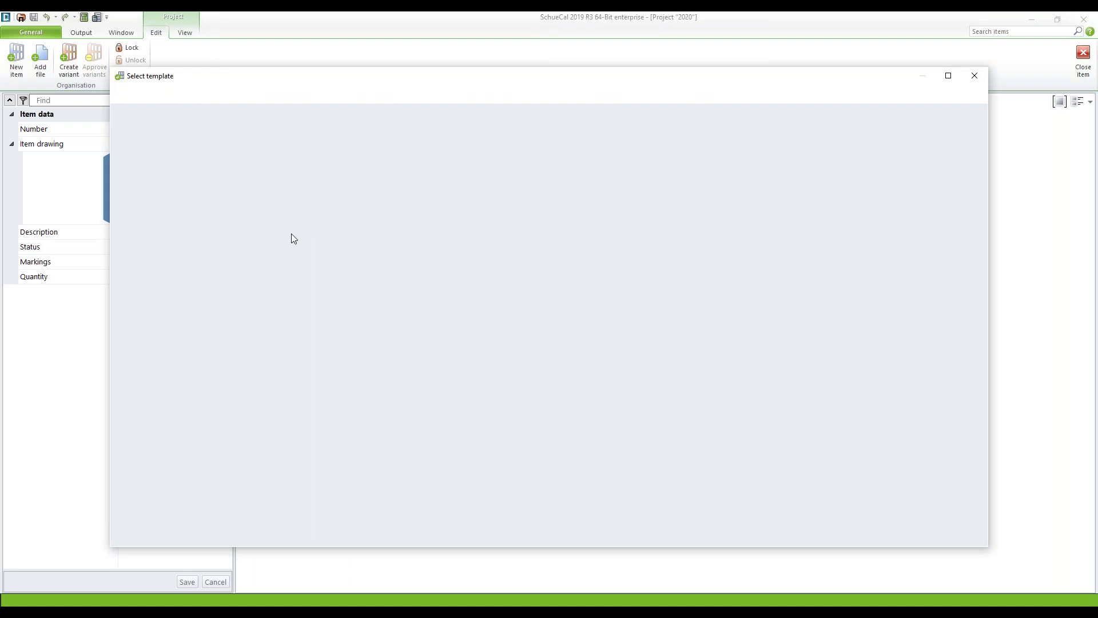
pyautogui.click(228, 175)
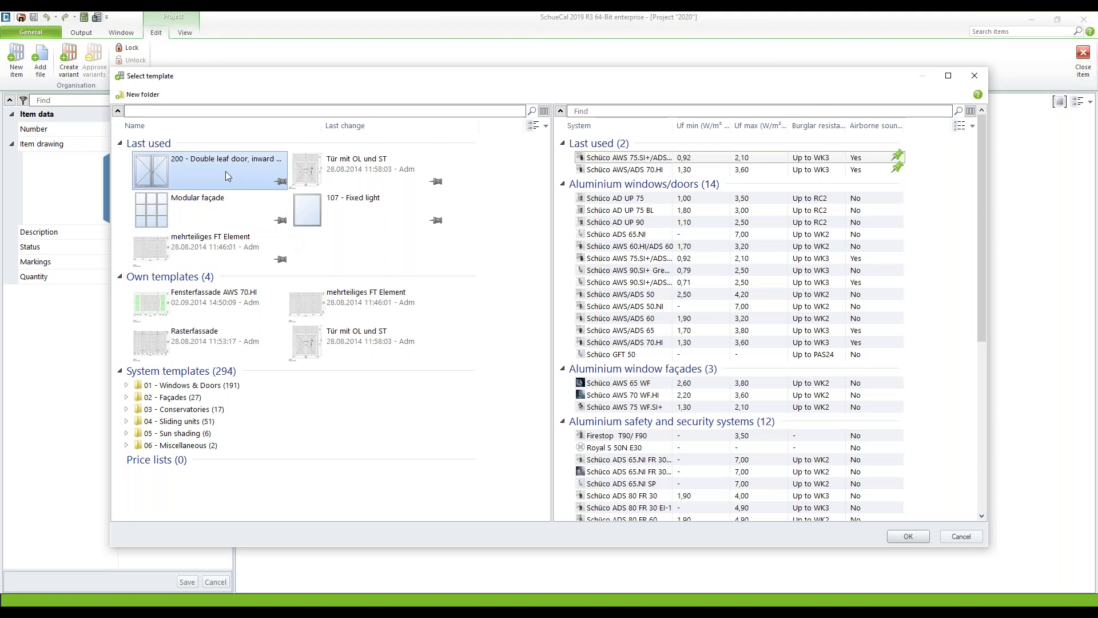
pyautogui.doubleClick(168, 170)
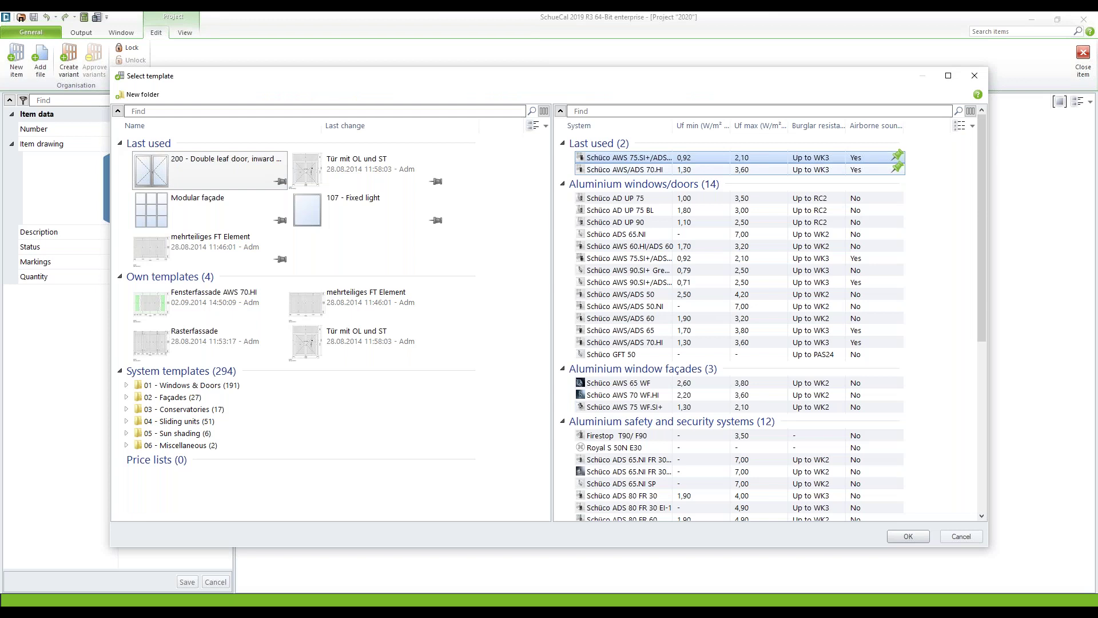
pyautogui.click(623, 169)
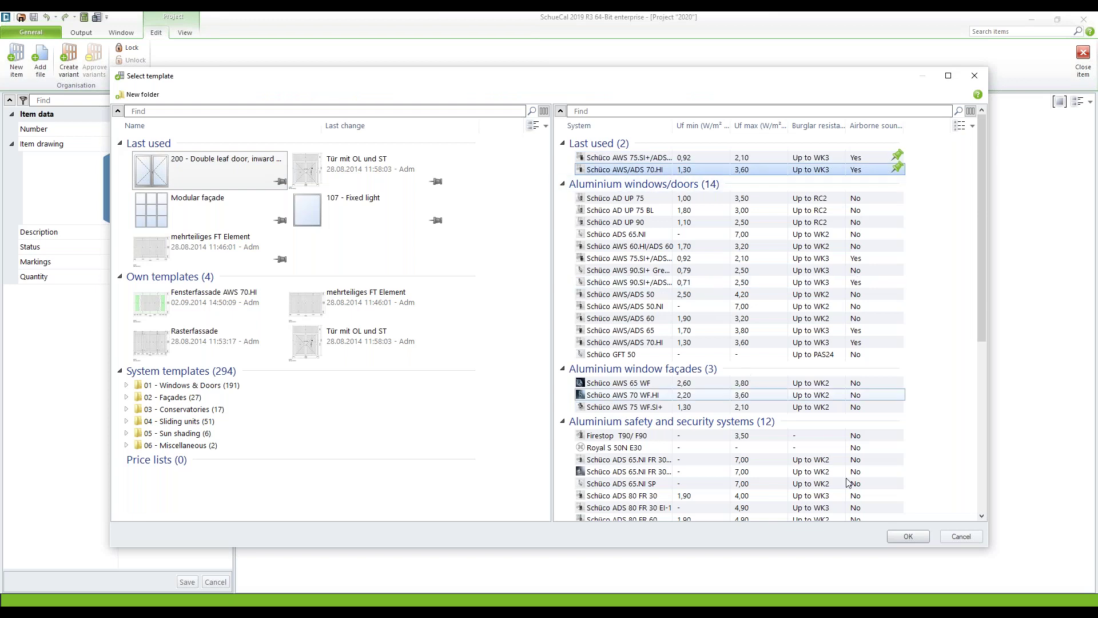
pyautogui.click(908, 536)
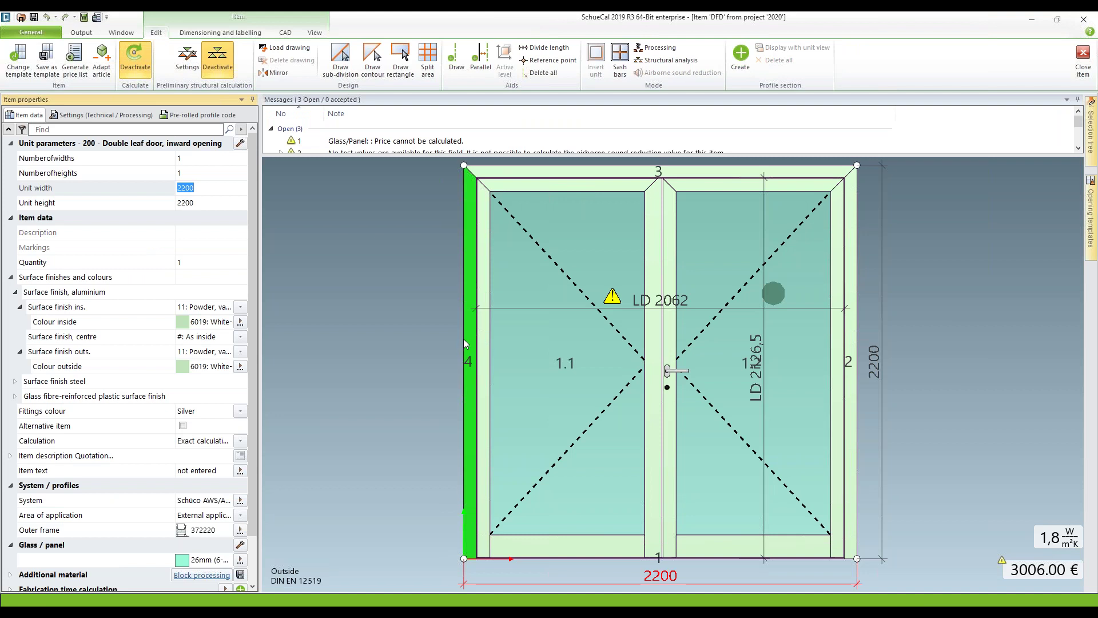
# - Check the cleat at the outer frame's upper corner joint and the technical settings blocks that can be loaded for the item
pyautogui.moveTo(463, 166)
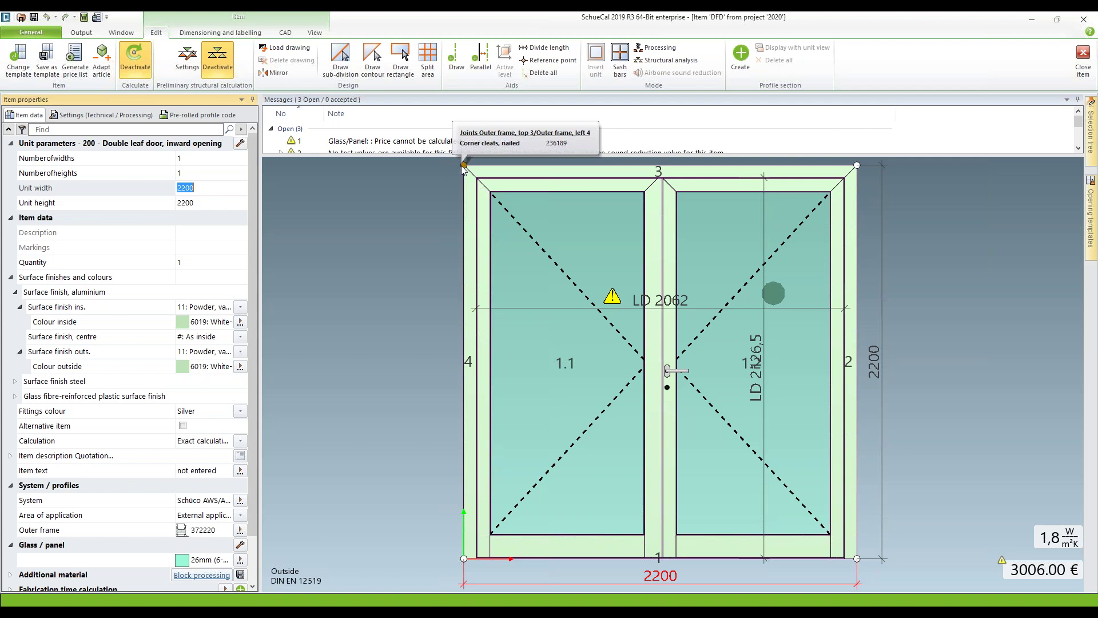
pyautogui.click(385, 366)
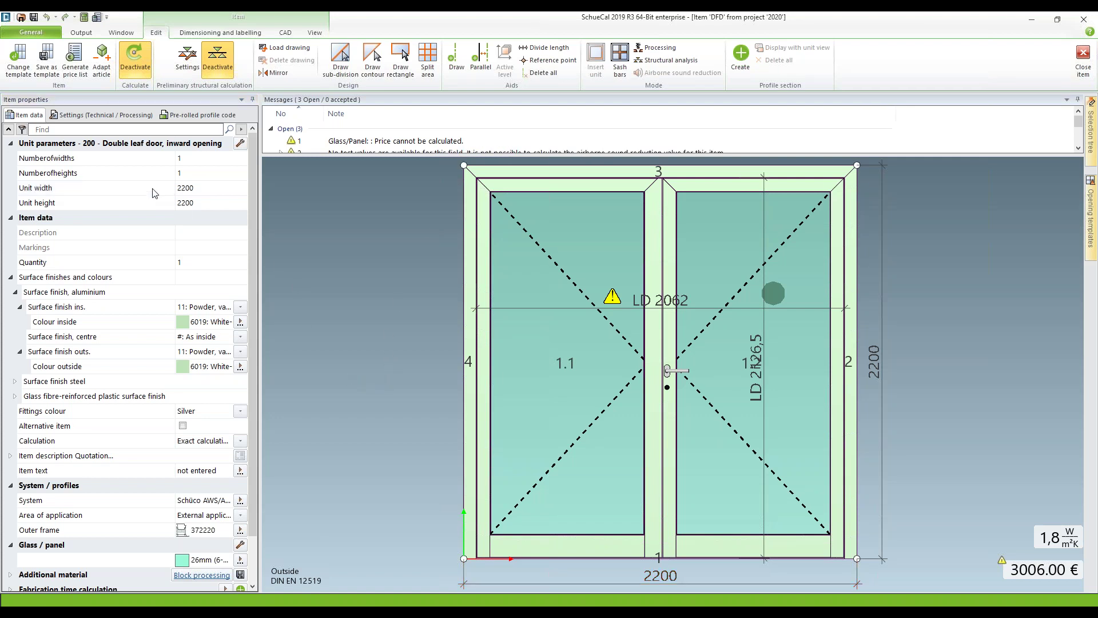
pyautogui.click(128, 117)
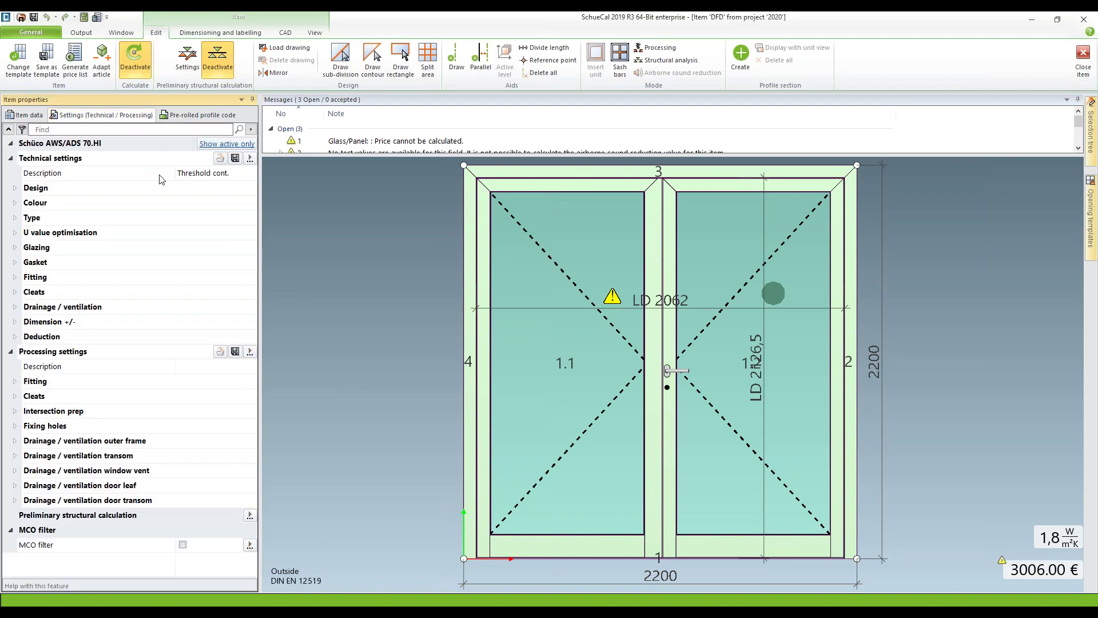
pyautogui.click(250, 159)
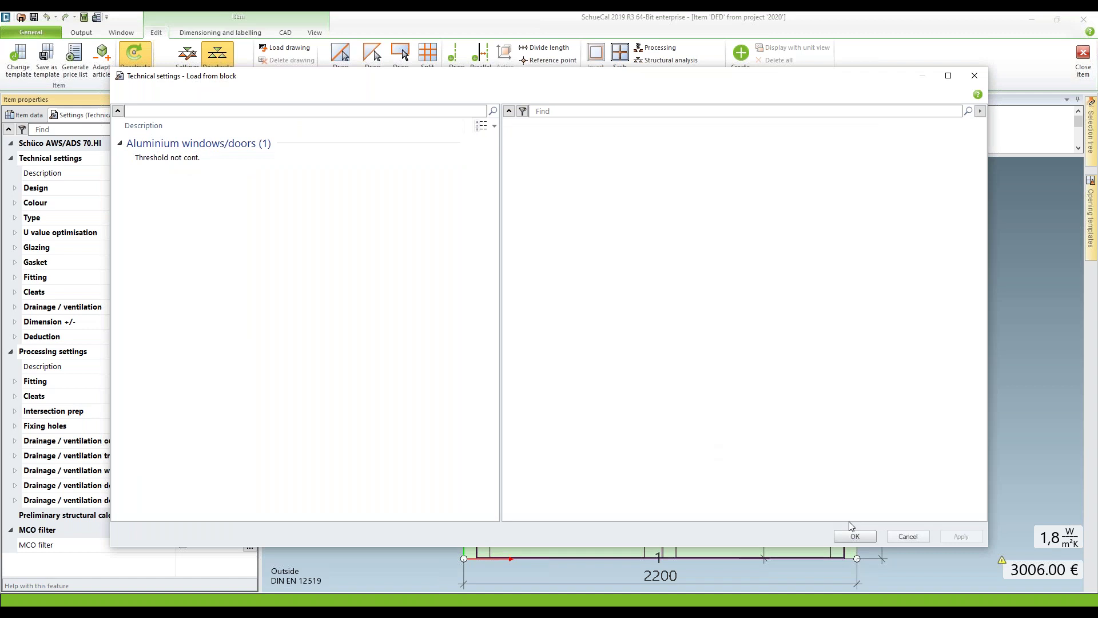
pyautogui.click(923, 538)
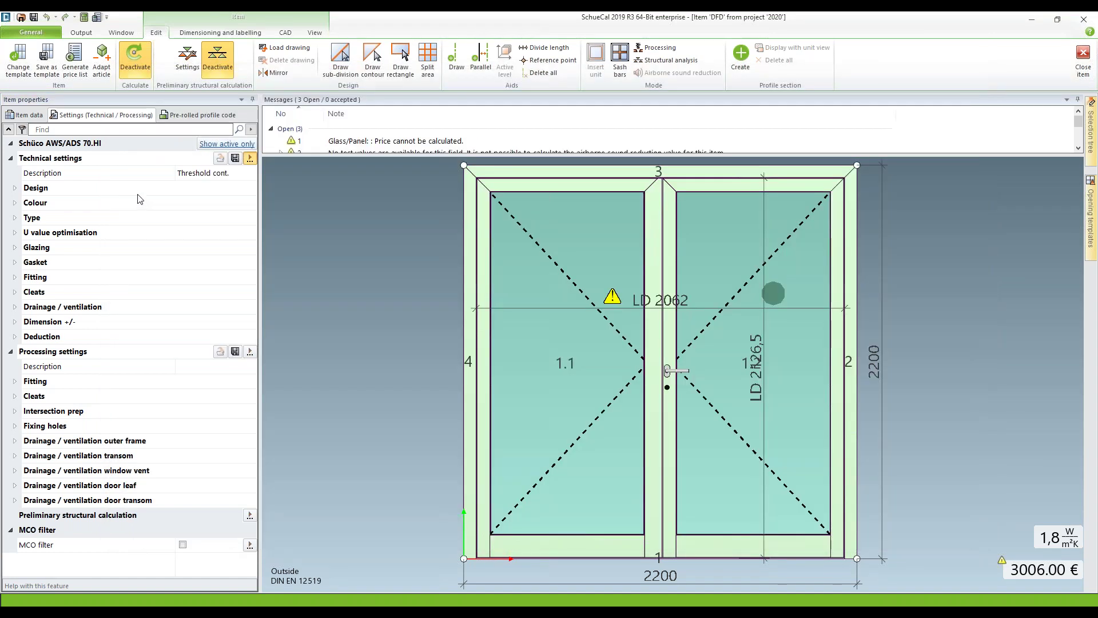
# - Show the item's Design settings and examine the threshold in 3D by selecting the bottom profile at the door's lower corner
pyautogui.click(15, 189)
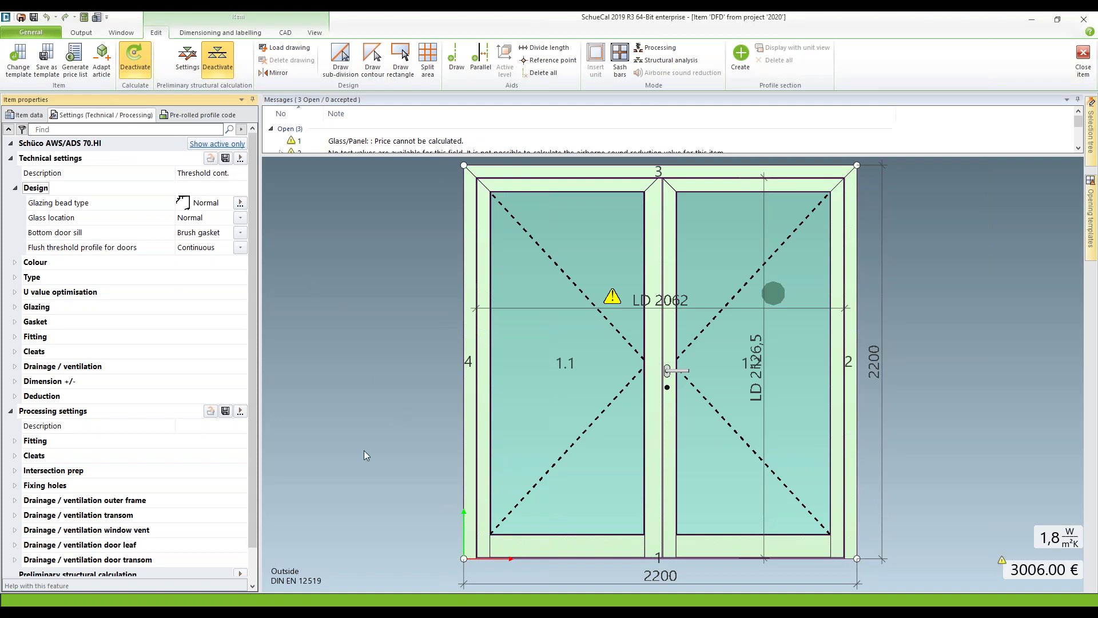
pyautogui.moveTo(367, 469)
pyautogui.mouseDown(button='middle')
pyautogui.moveTo(364, 451)
pyautogui.moveTo(382, 431)
pyautogui.mouseUp(button='middle')
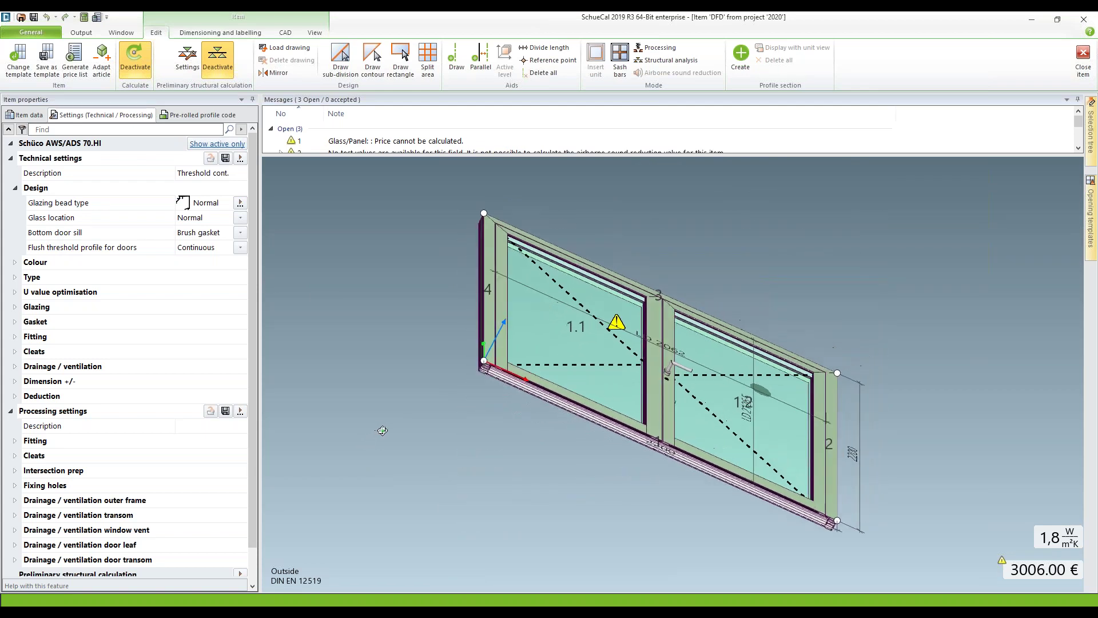
pyautogui.scroll(5, 496, 379)
pyautogui.click(487, 368)
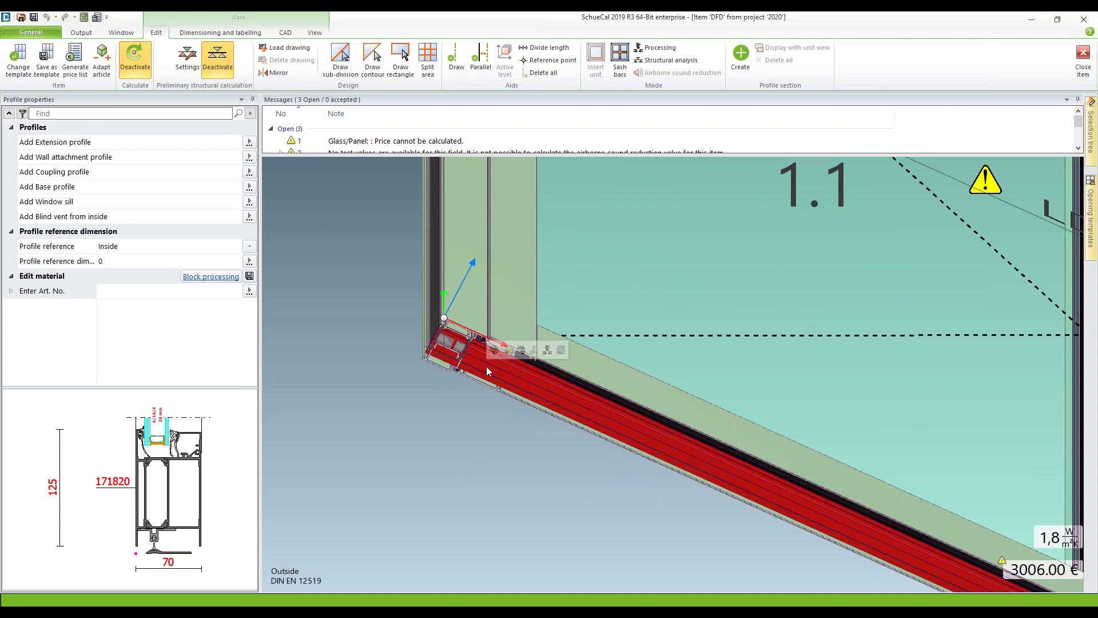
# - Set the door item's flush threshold profile to Not continuous in its Design settings and check the bottom threshold profile in 3D
pyautogui.click(302, 273)
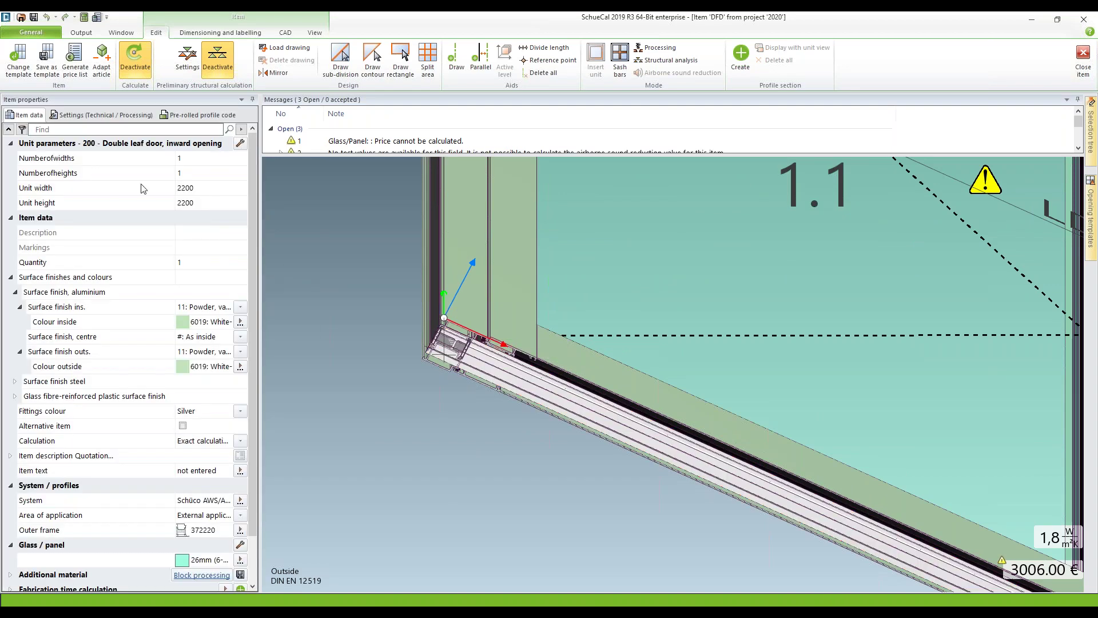
pyautogui.click(110, 115)
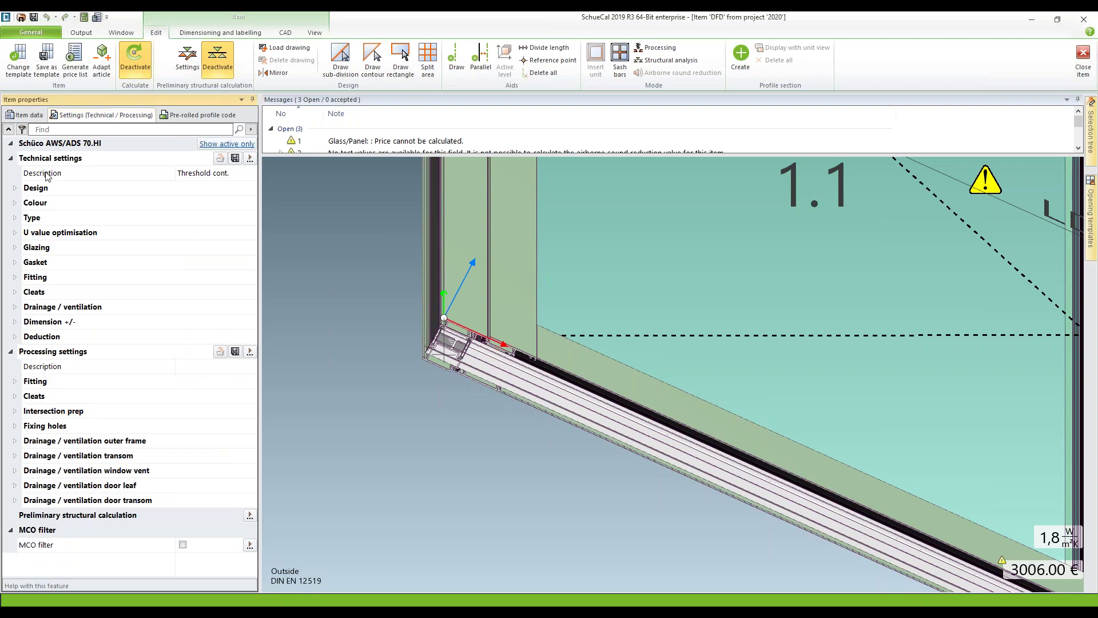
pyautogui.click(15, 188)
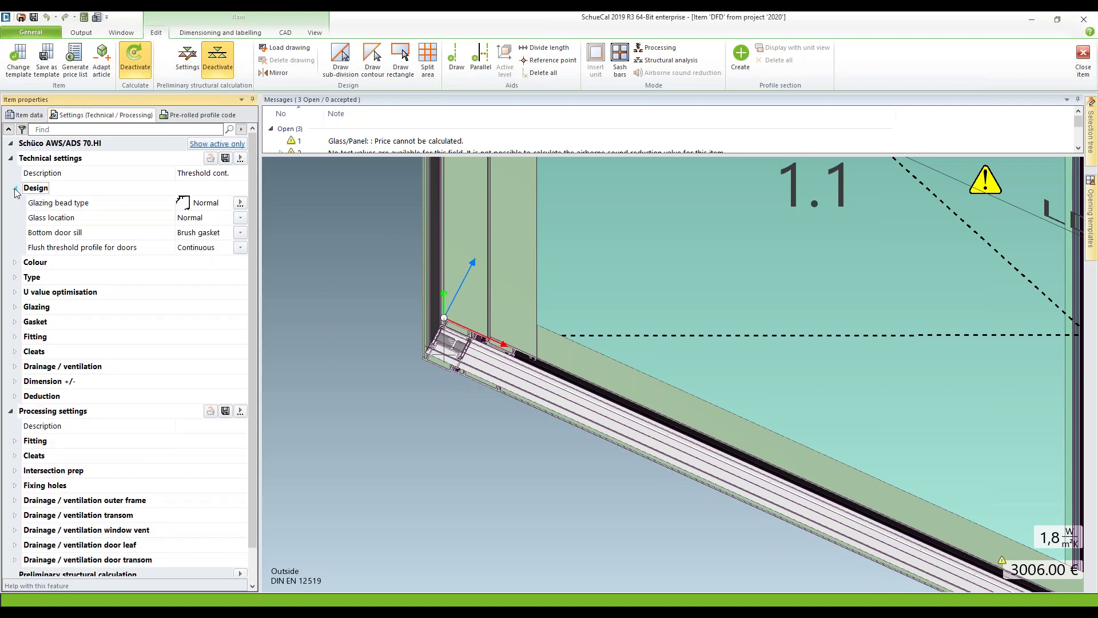
pyautogui.click(240, 248)
pyautogui.click(226, 262)
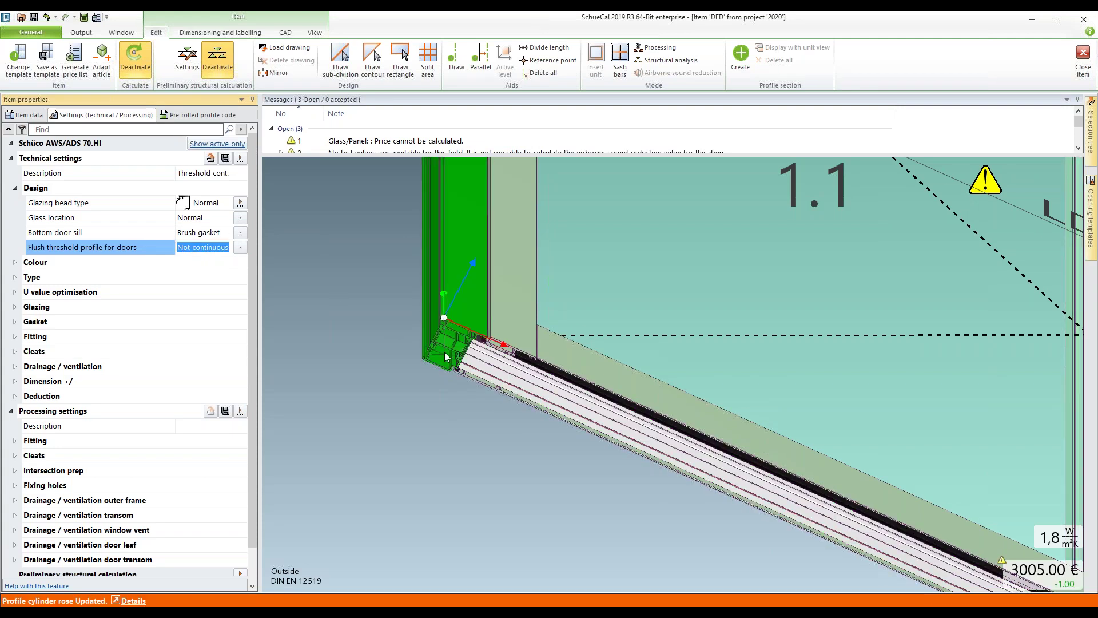
pyautogui.moveTo(474, 364)
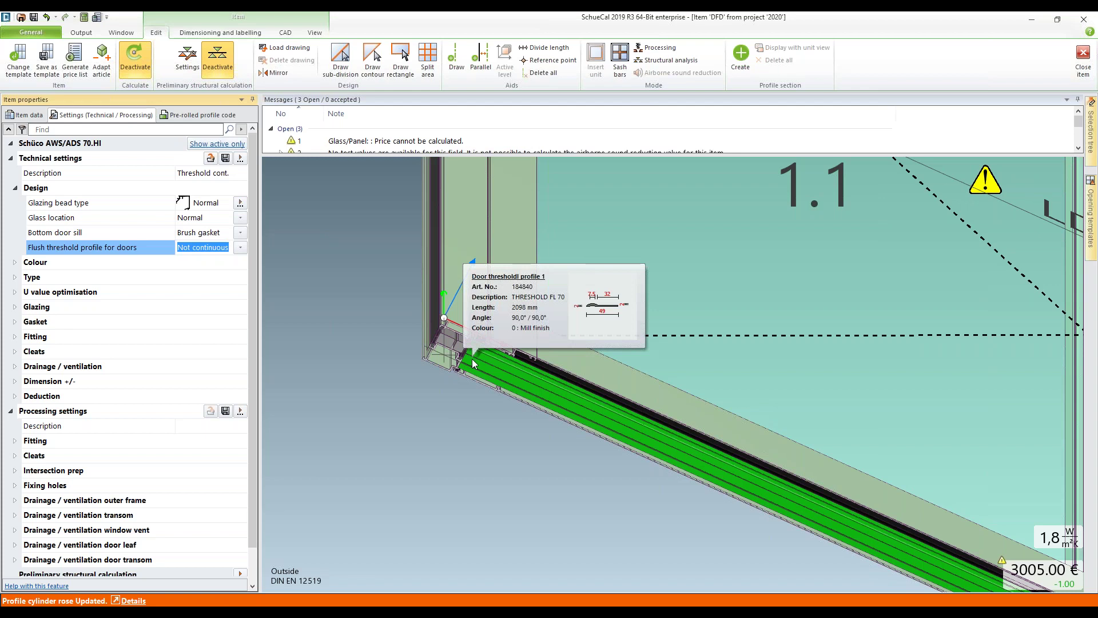
# - Return the door to its front view and limit the item's technical and processing settings to the active ones
pyautogui.rightClick(351, 304)
pyautogui.click(326, 330)
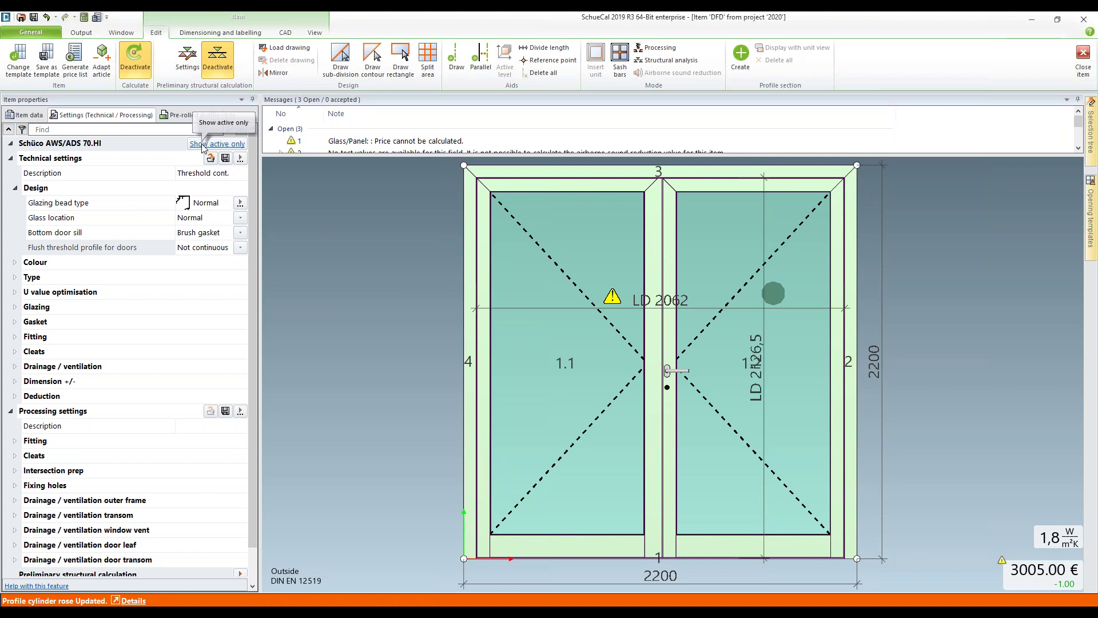
pyautogui.click(100, 247)
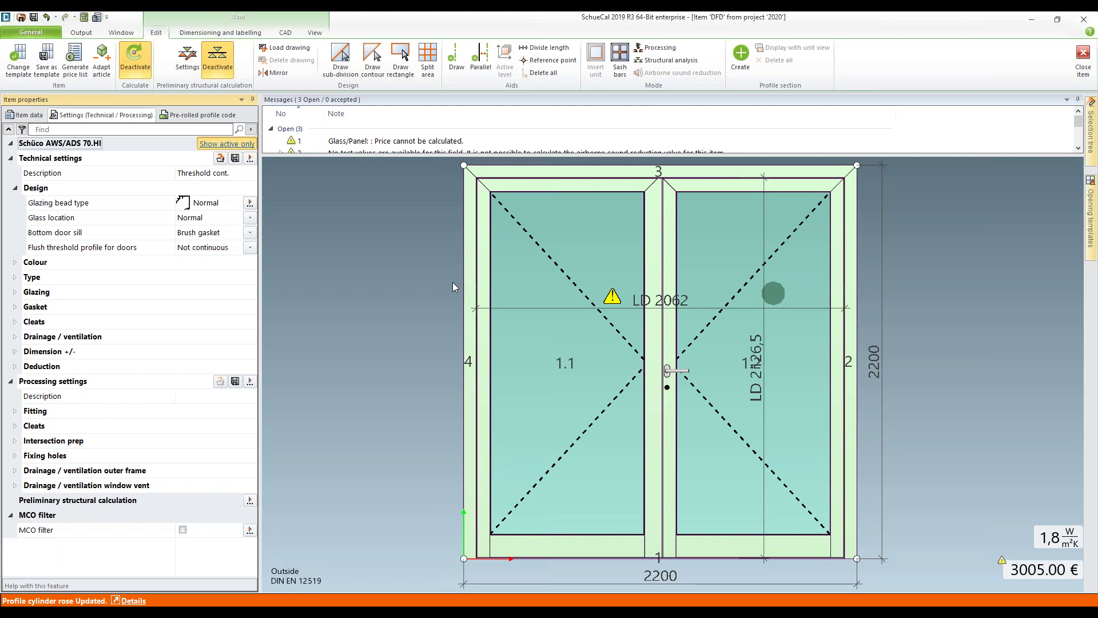
# - Close item DFD and look through its technical and processing settings from the project's item list without changing them
pyautogui.click(1088, 57)
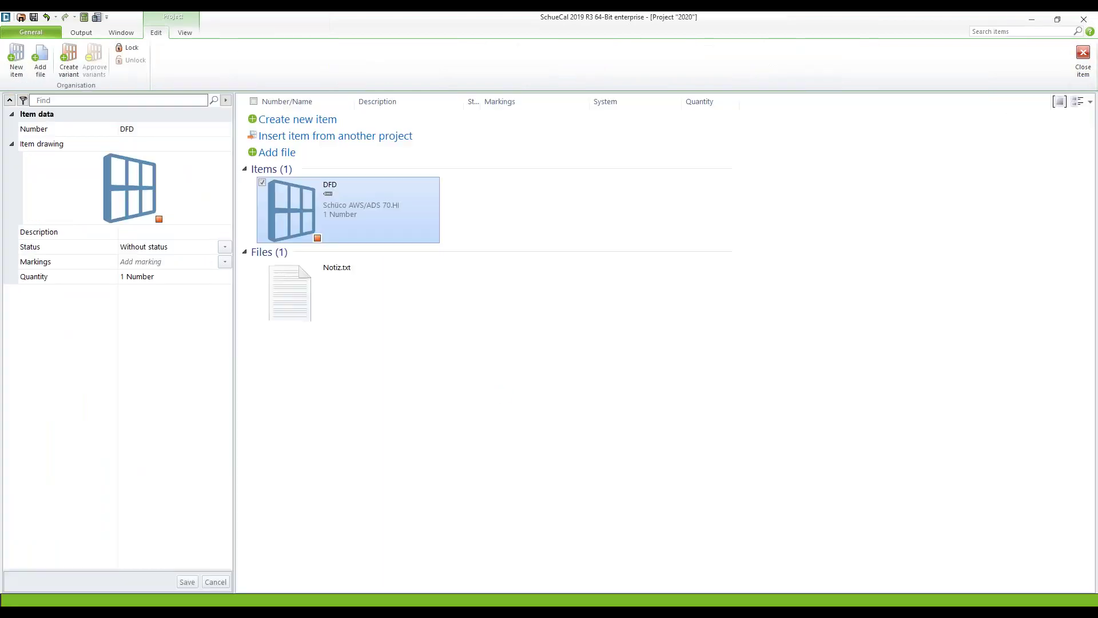
pyautogui.rightClick(297, 203)
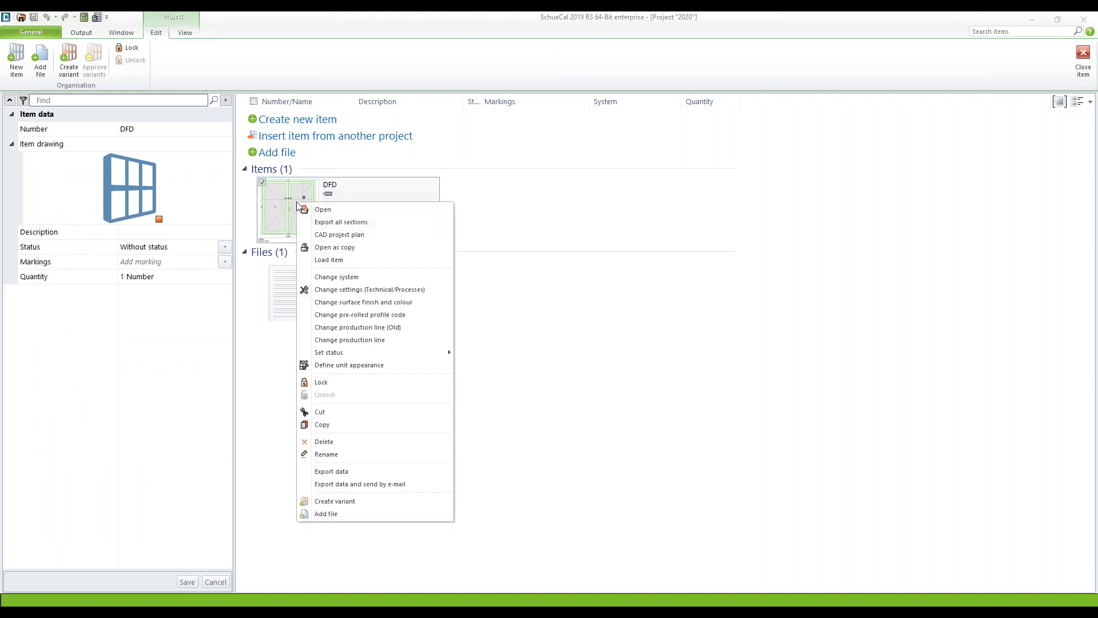
pyautogui.click(362, 290)
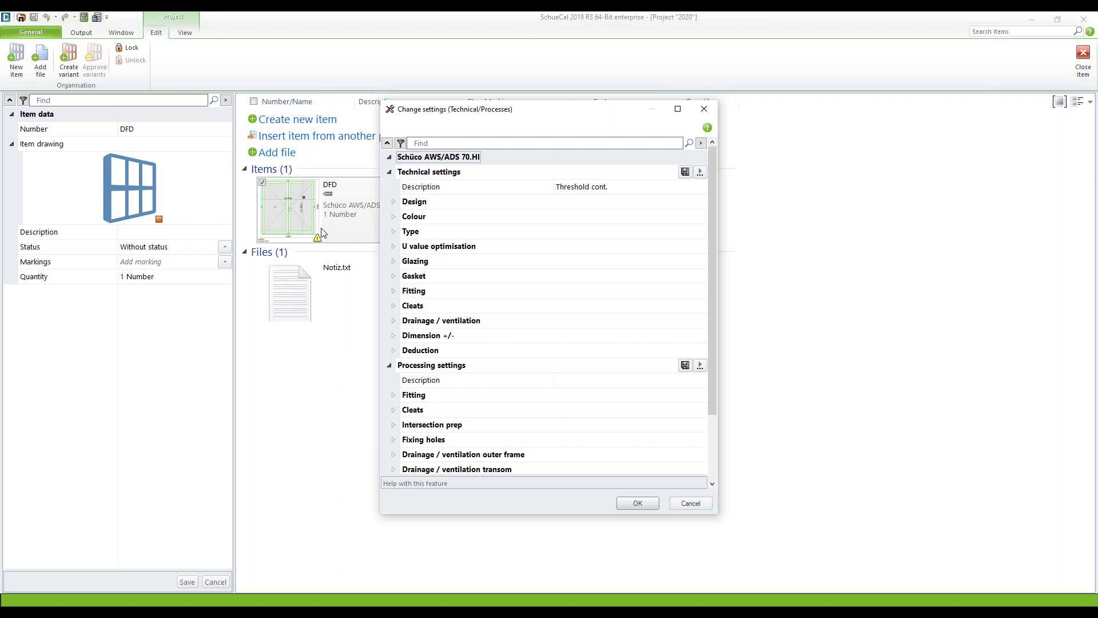
pyautogui.click(653, 507)
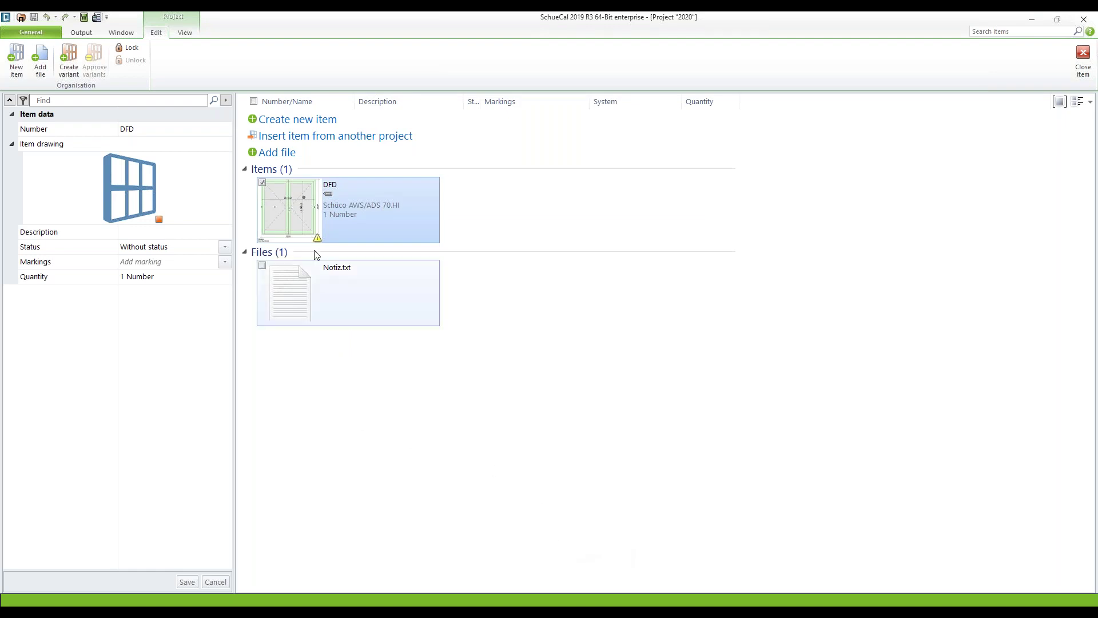
# - Reopen item DFD, enlarge the messages and properties areas, and change its system to Schüco AWS 75.SI+/ADS 75.SI
pyautogui.doubleClick(300, 217)
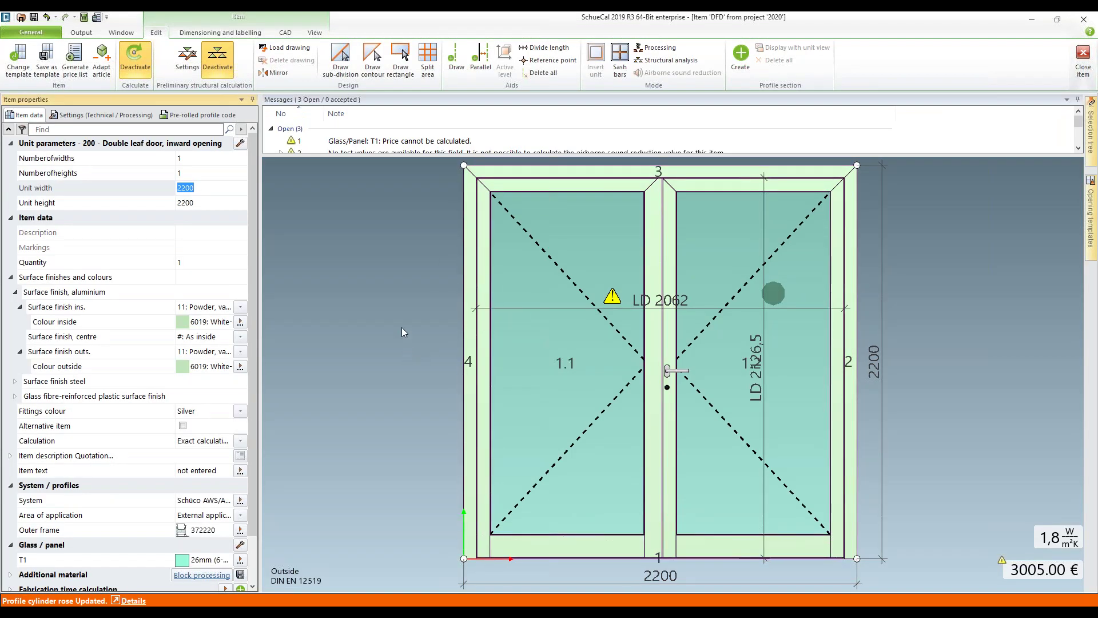
pyautogui.moveTo(376, 155); pyautogui.dragTo(377, 186)
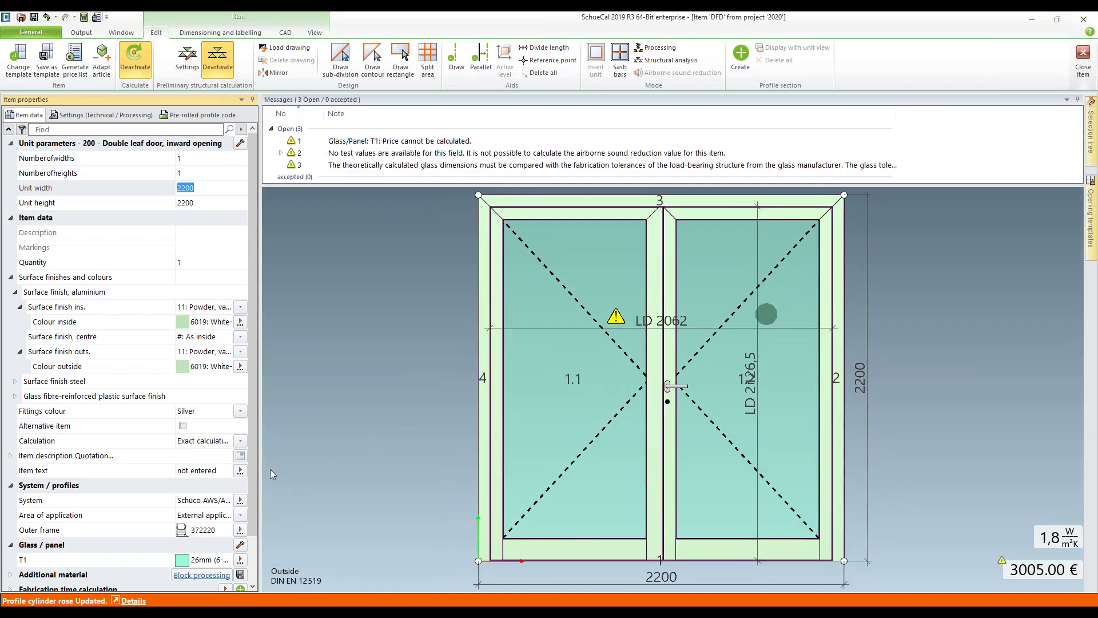
pyautogui.moveTo(262, 457); pyautogui.dragTo(328, 457)
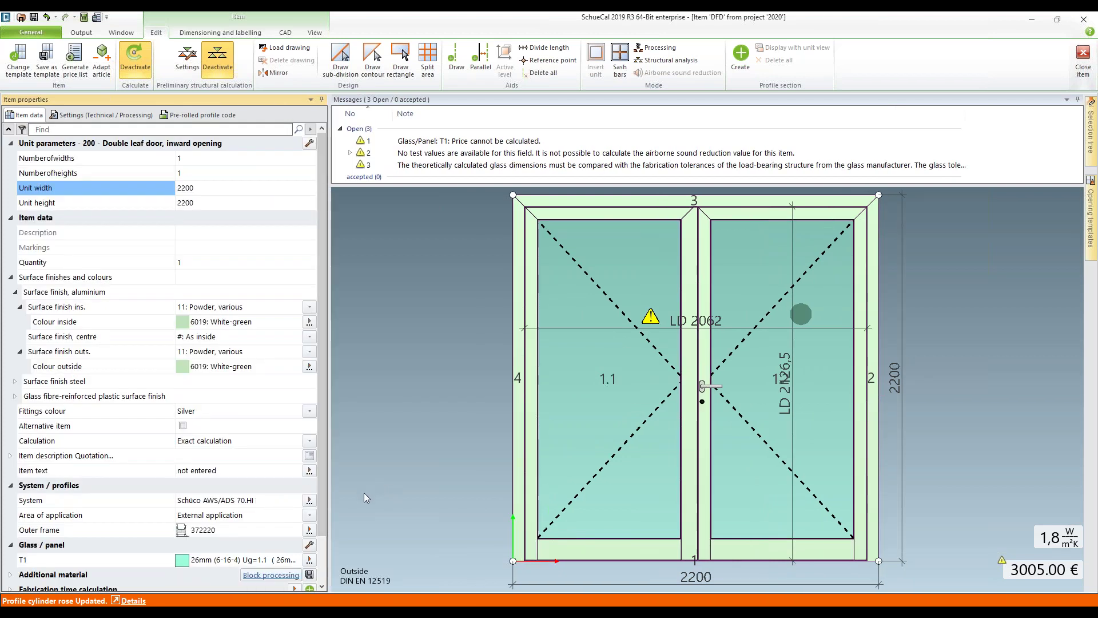
pyautogui.click(310, 500)
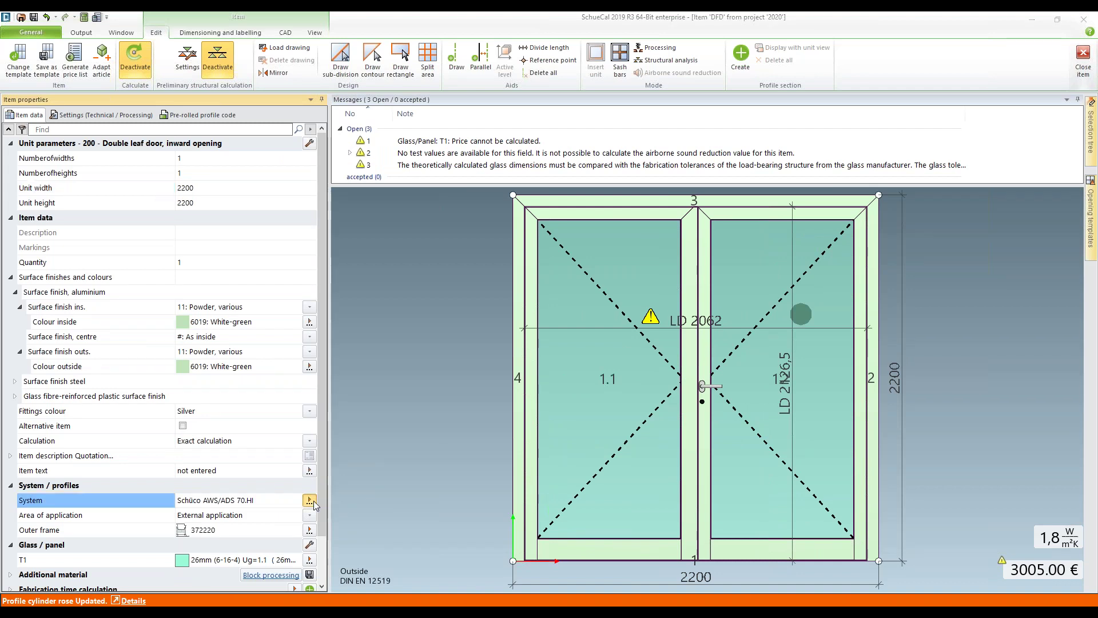
pyautogui.click(429, 305)
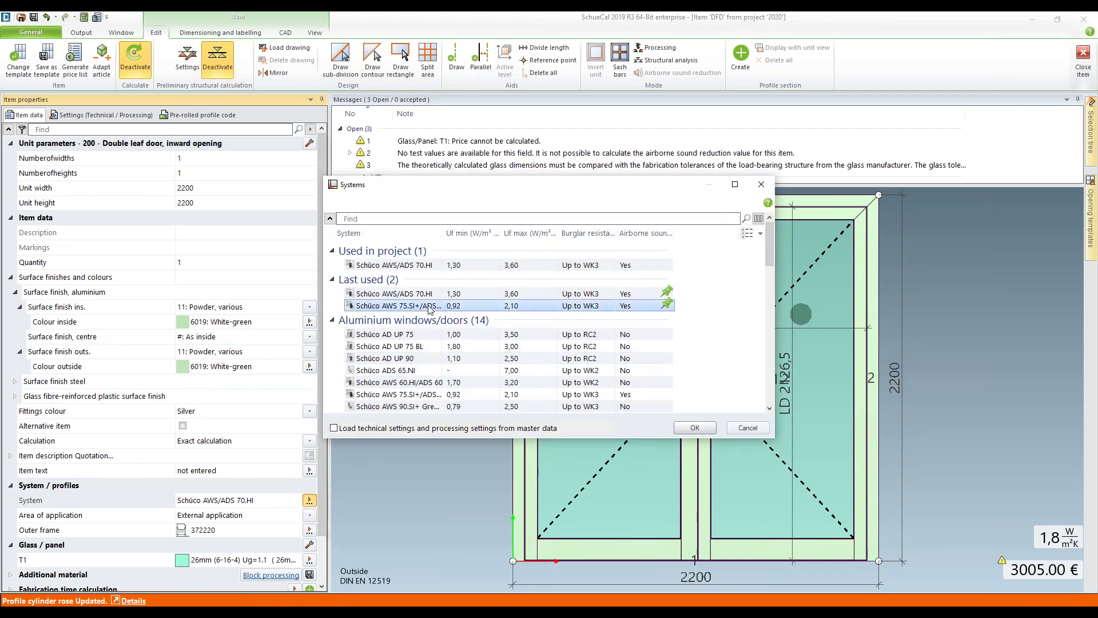
pyautogui.click(694, 428)
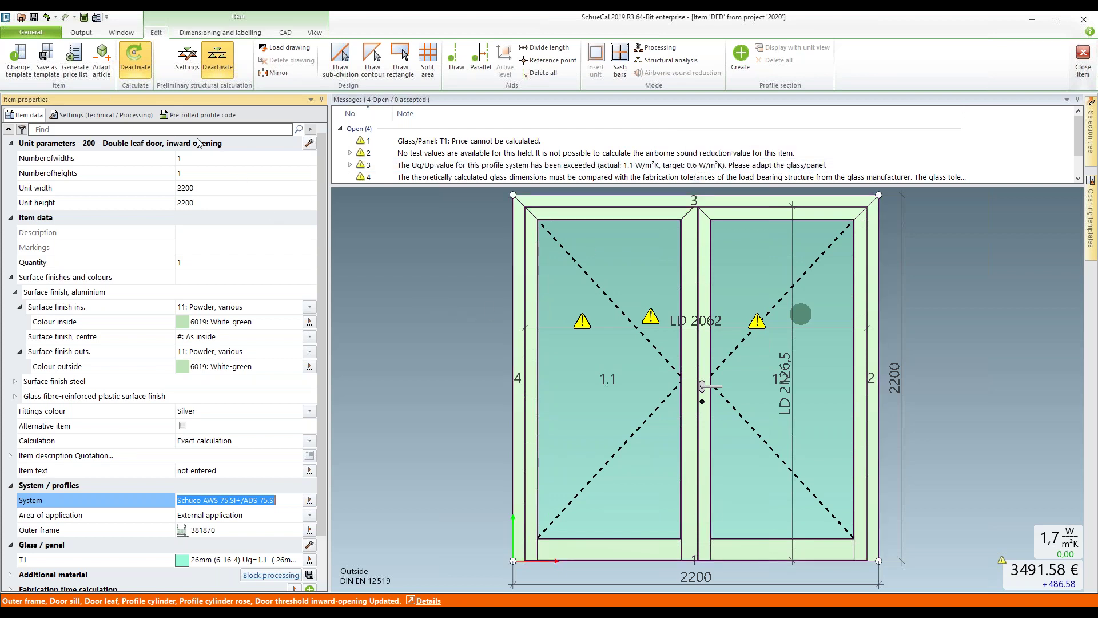
# - Compare the default glass assigned to Schüco AWS 75.SI+/ADS 75.SI and Schüco AWS/ADS 70.HI in the system default settings, and return to the item
pyautogui.click(32, 33)
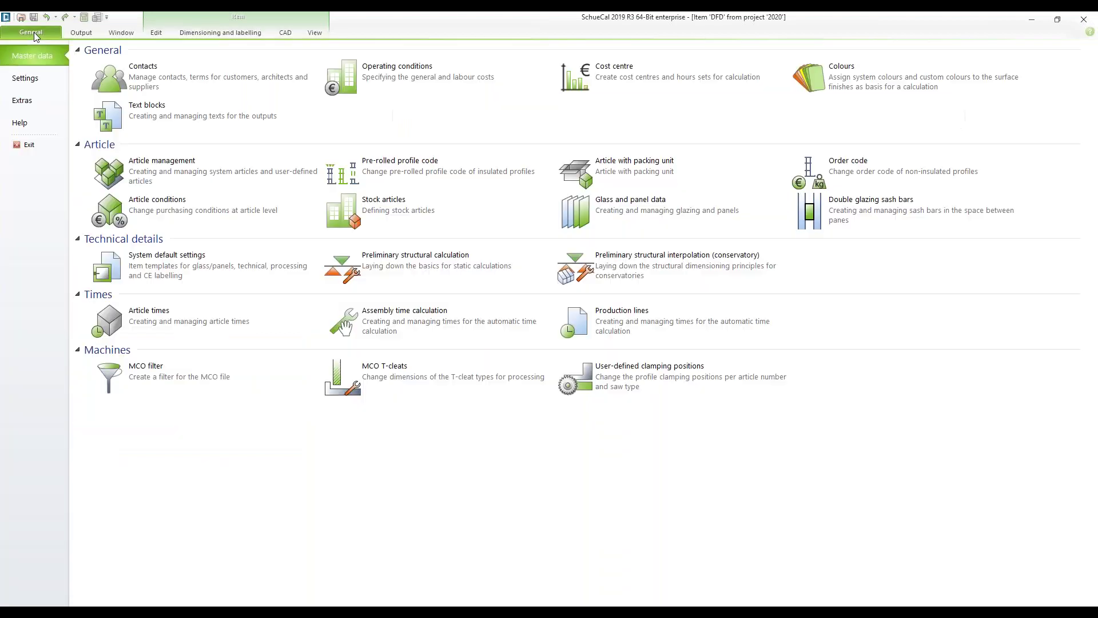
pyautogui.click(165, 277)
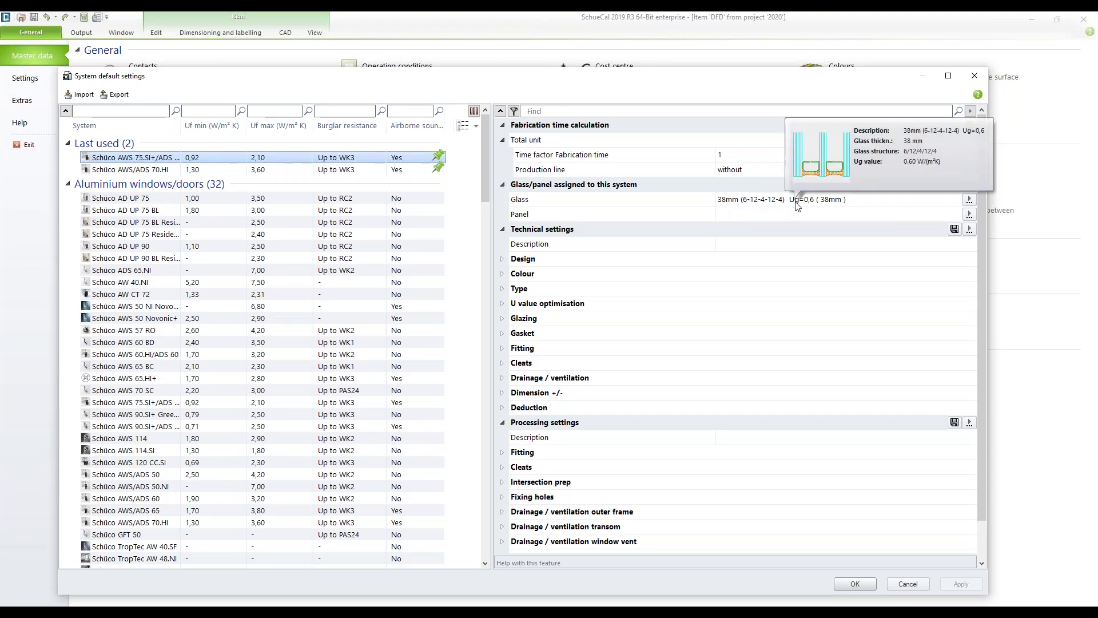
pyautogui.moveTo(806, 209)
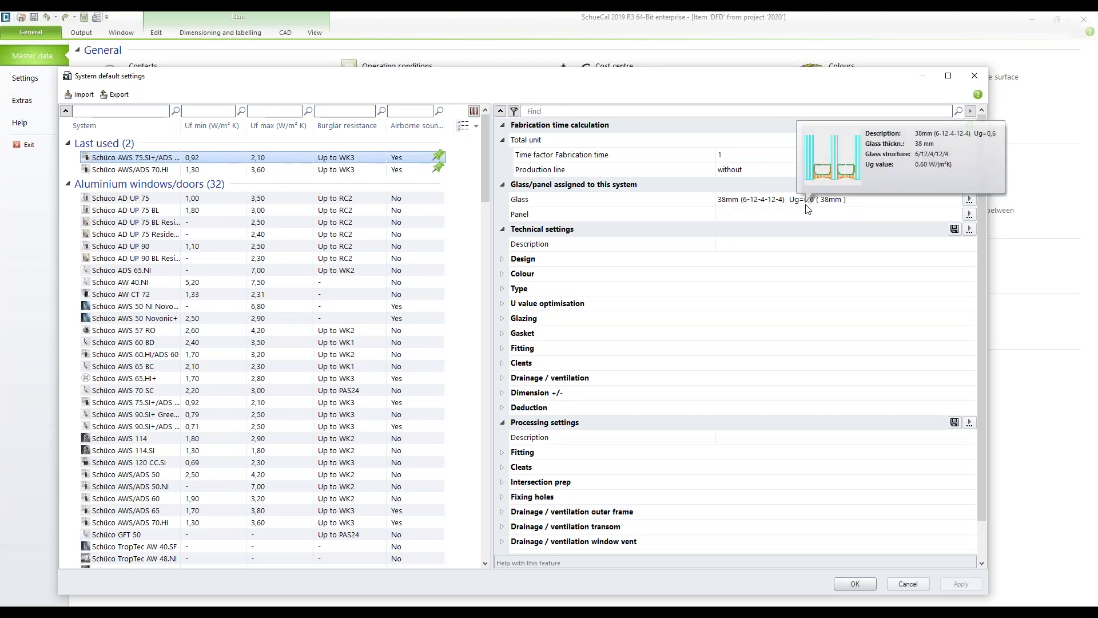
pyautogui.click(169, 170)
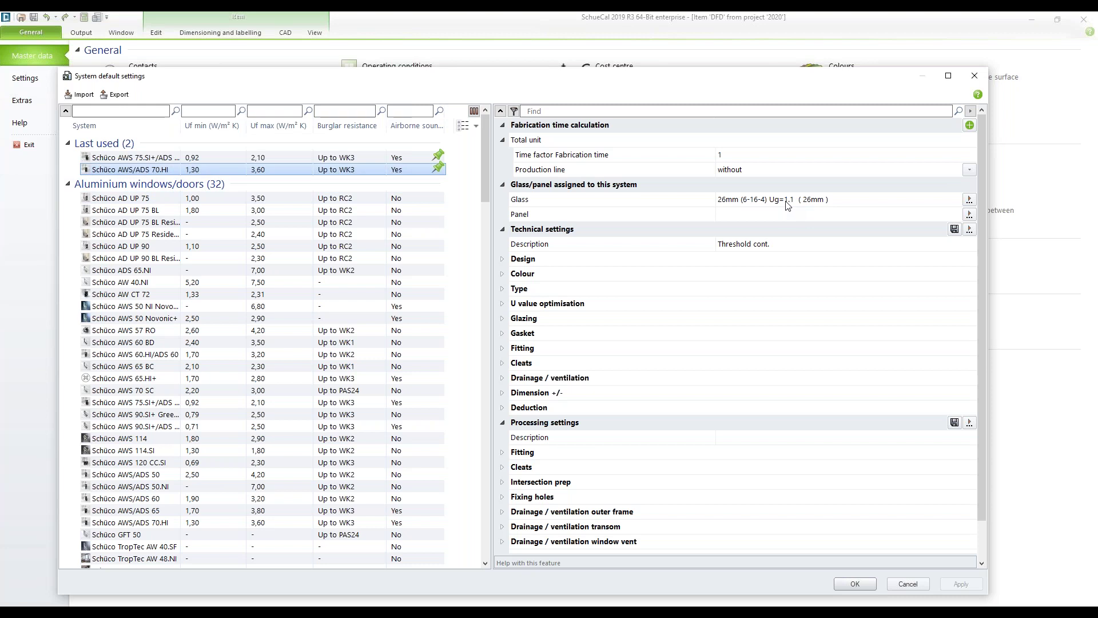
pyautogui.moveTo(792, 207)
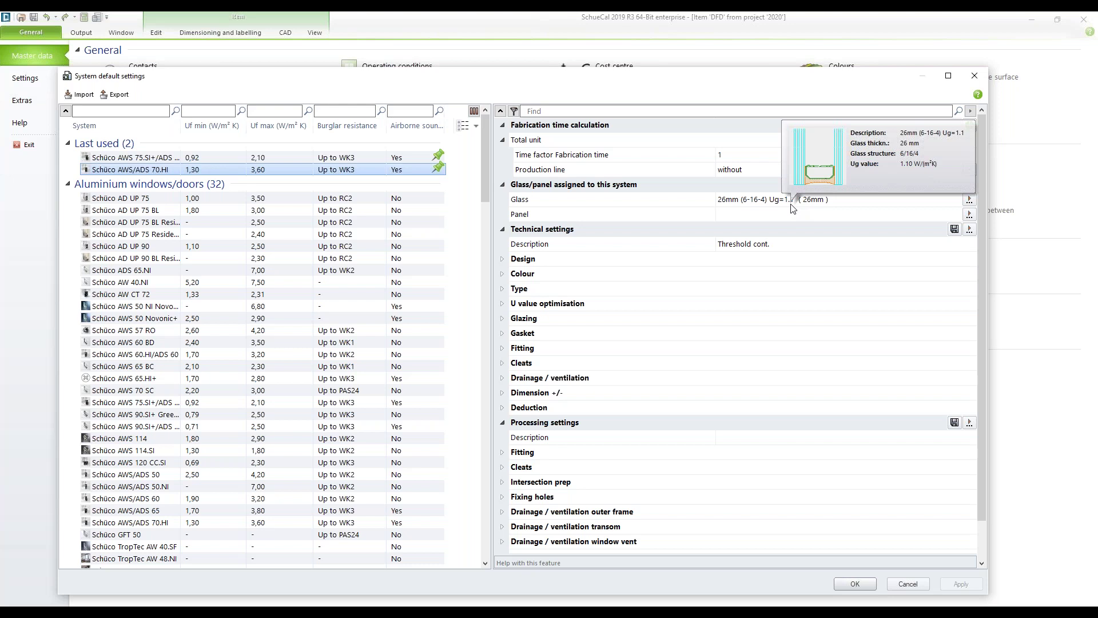
pyautogui.click(907, 583)
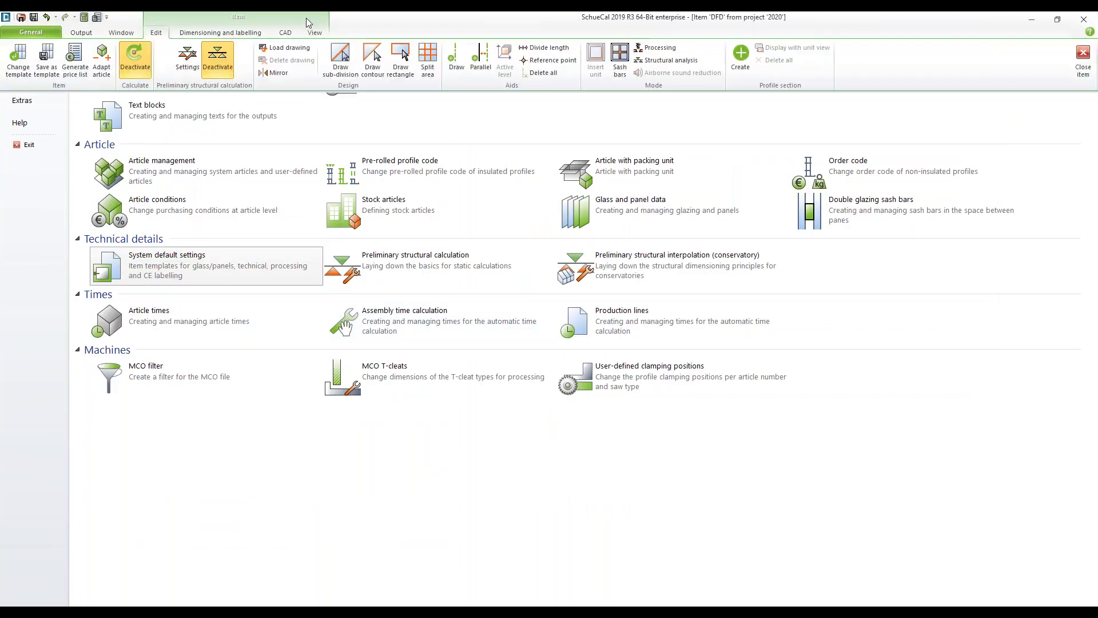
pyautogui.click(307, 19)
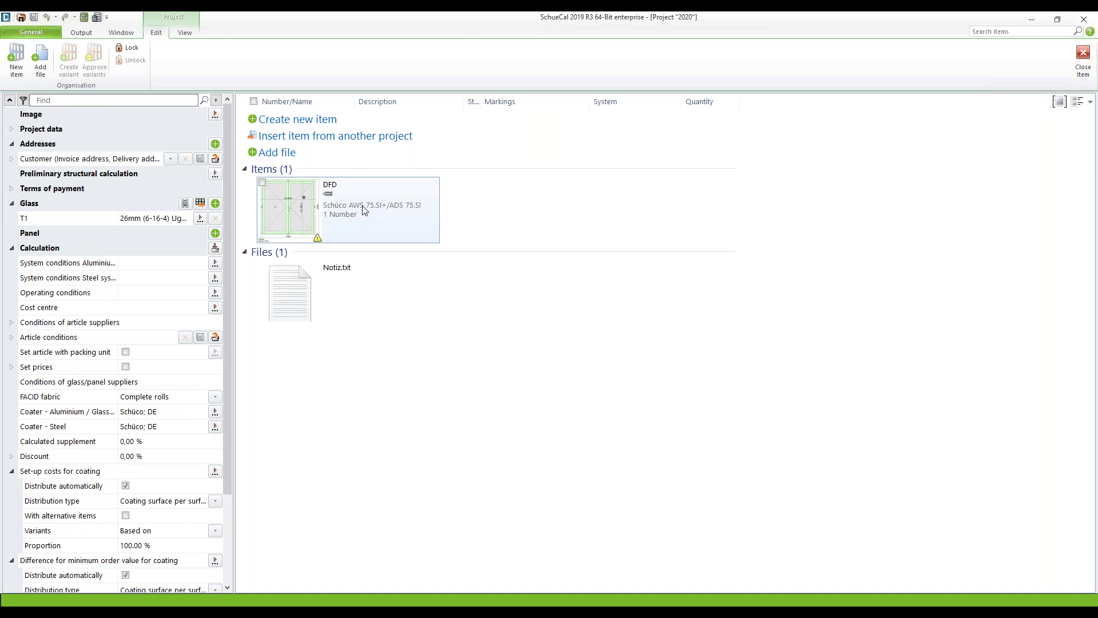
# - Reopen the system default settings and view the shared settings of Schüco AWS 75.SI+/ADS 75.SI and Schüco AWS/ADS 70.HI selected together
pyautogui.click(43, 30)
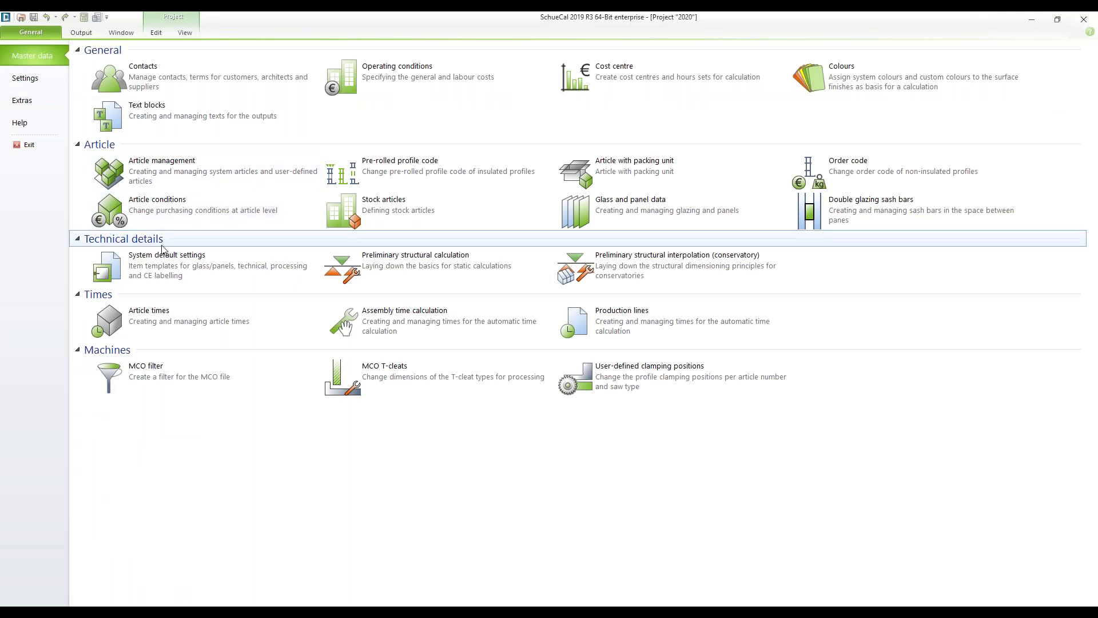
pyautogui.click(194, 264)
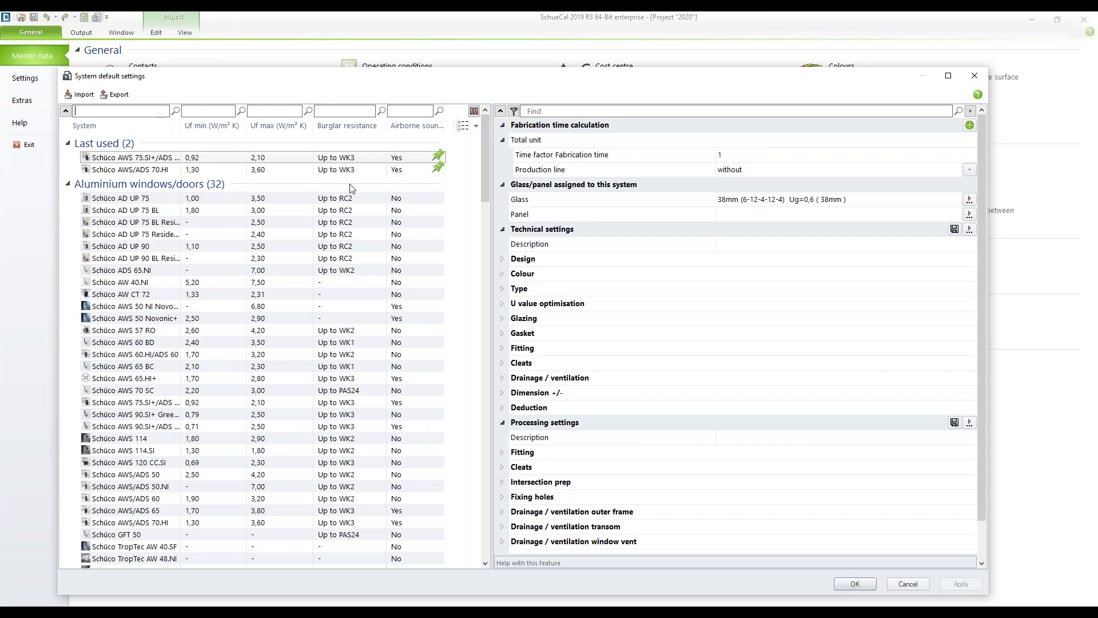
pyautogui.moveTo(186, 201)
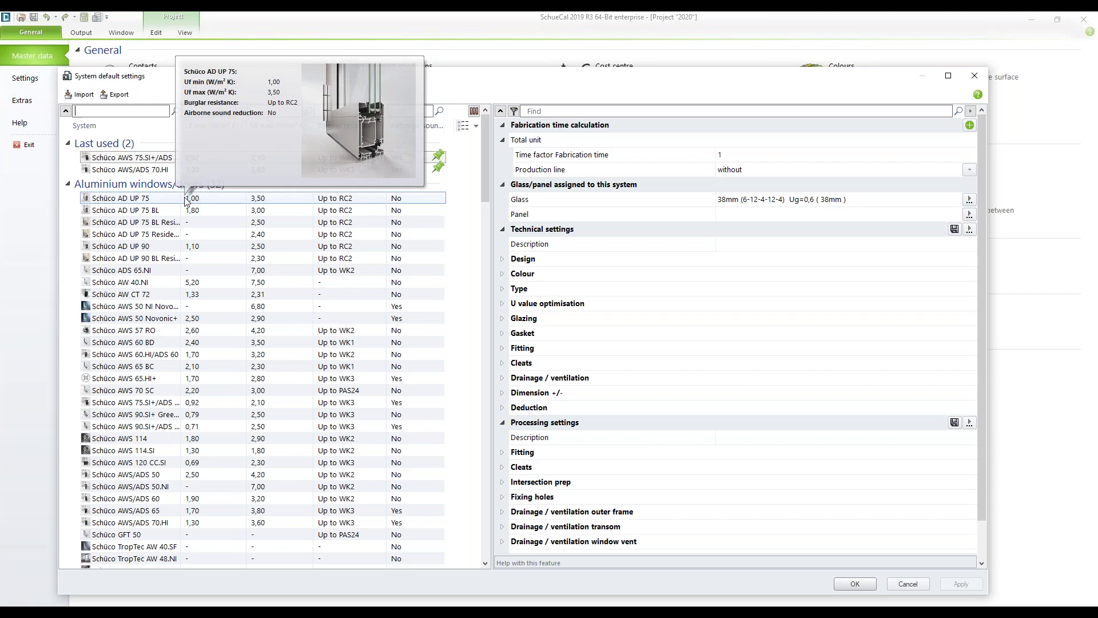
pyautogui.click(137, 158)
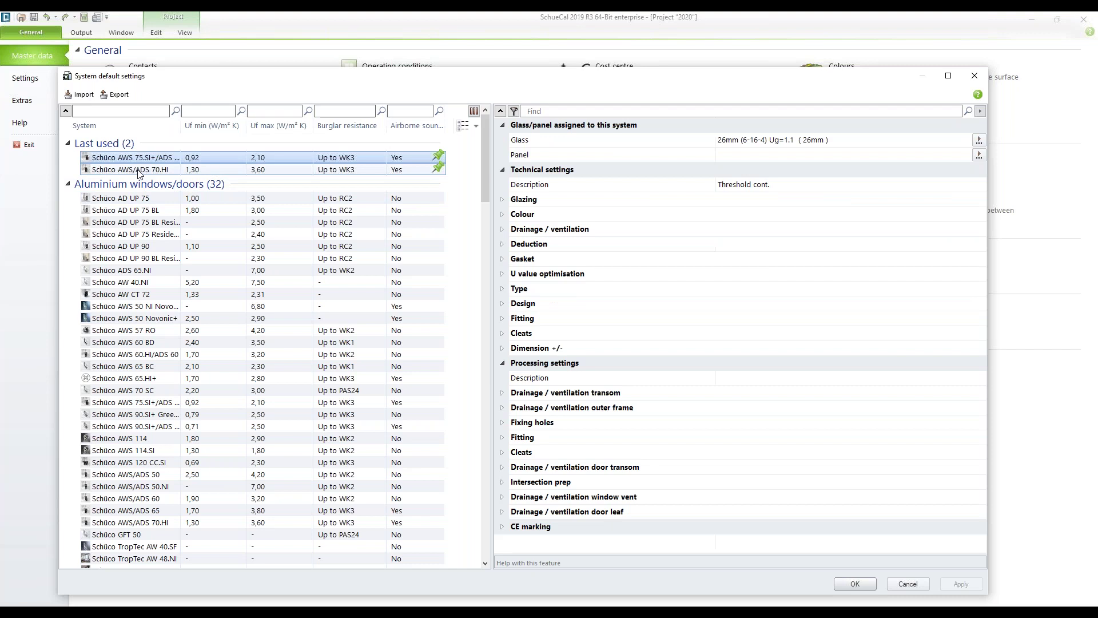
# - Set the default frame corner cleat of Schüco AWS/ADS 70.HI to "without cleat", apply it and return to the project
pyautogui.click(137, 170)
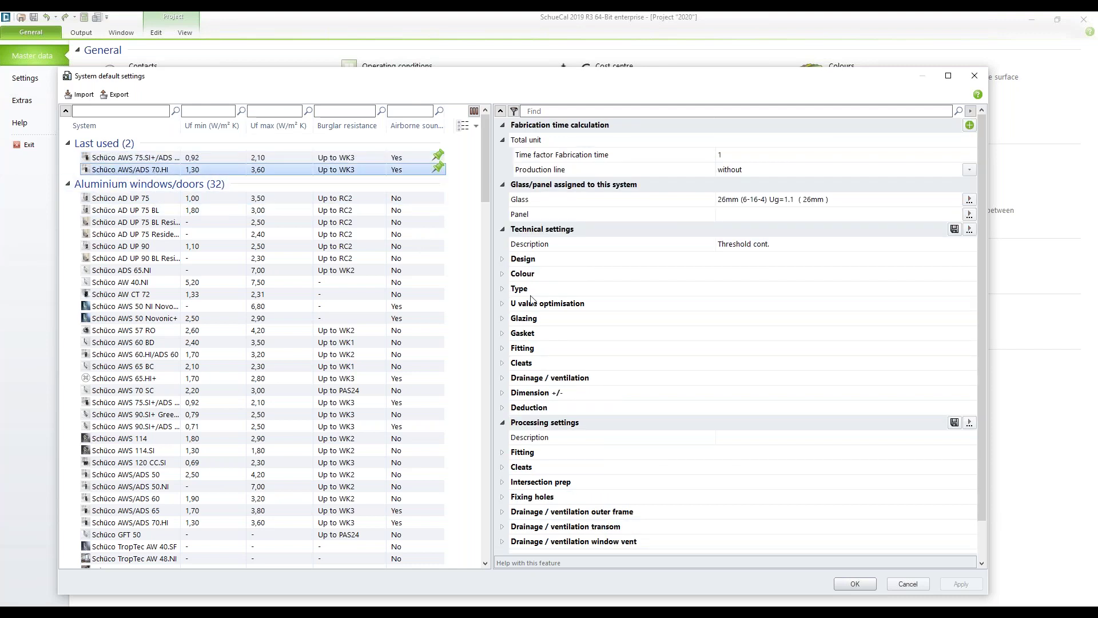
pyautogui.click(502, 364)
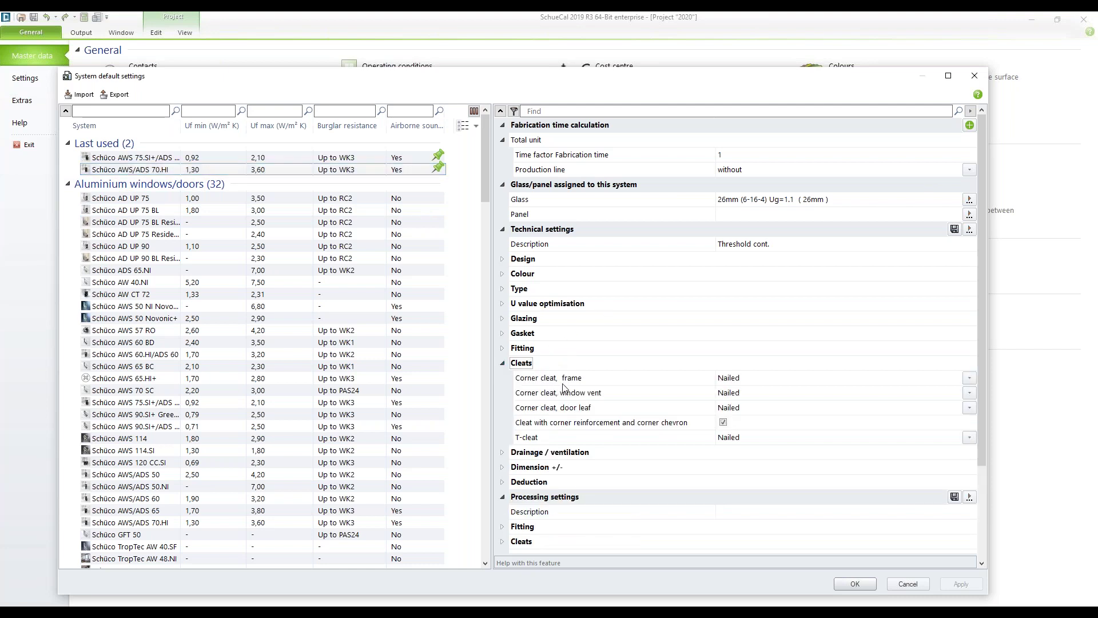
pyautogui.click(969, 377)
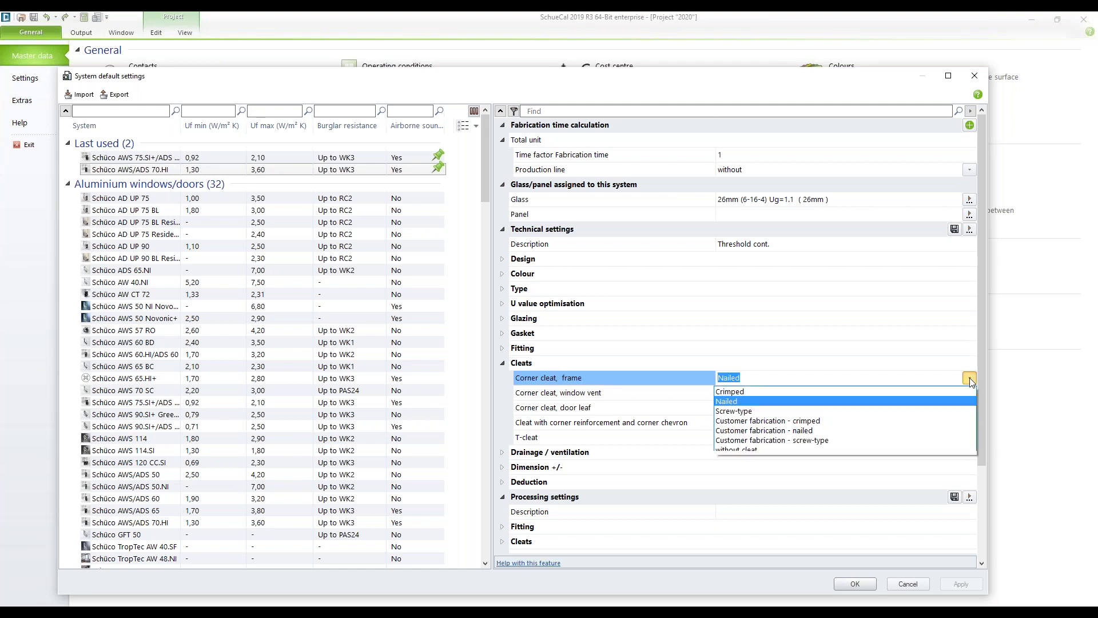
pyautogui.click(817, 449)
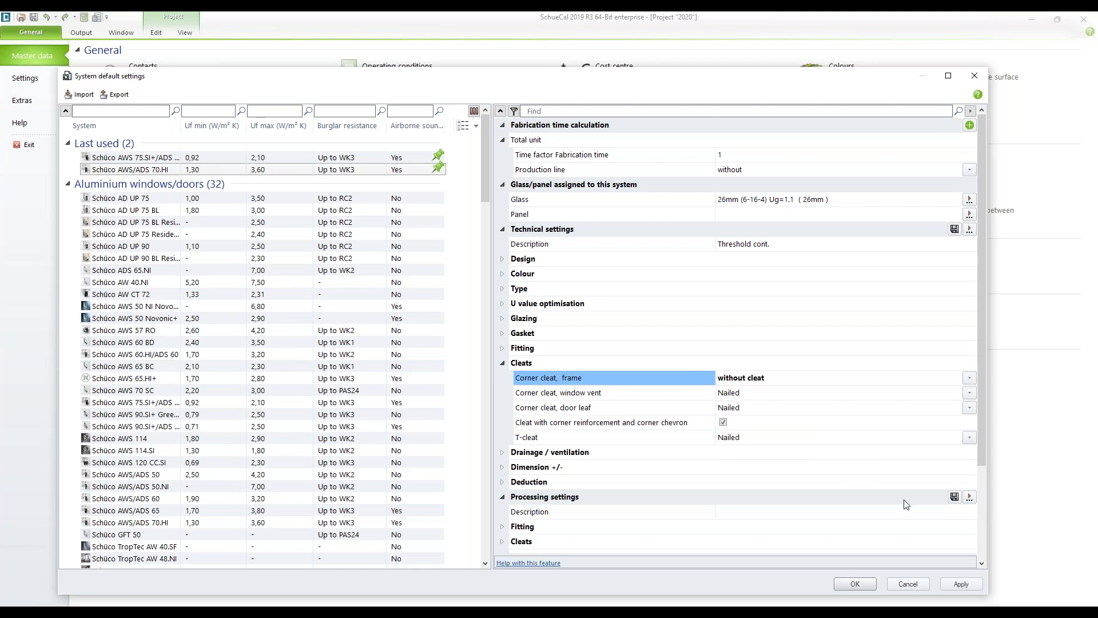
pyautogui.click(962, 584)
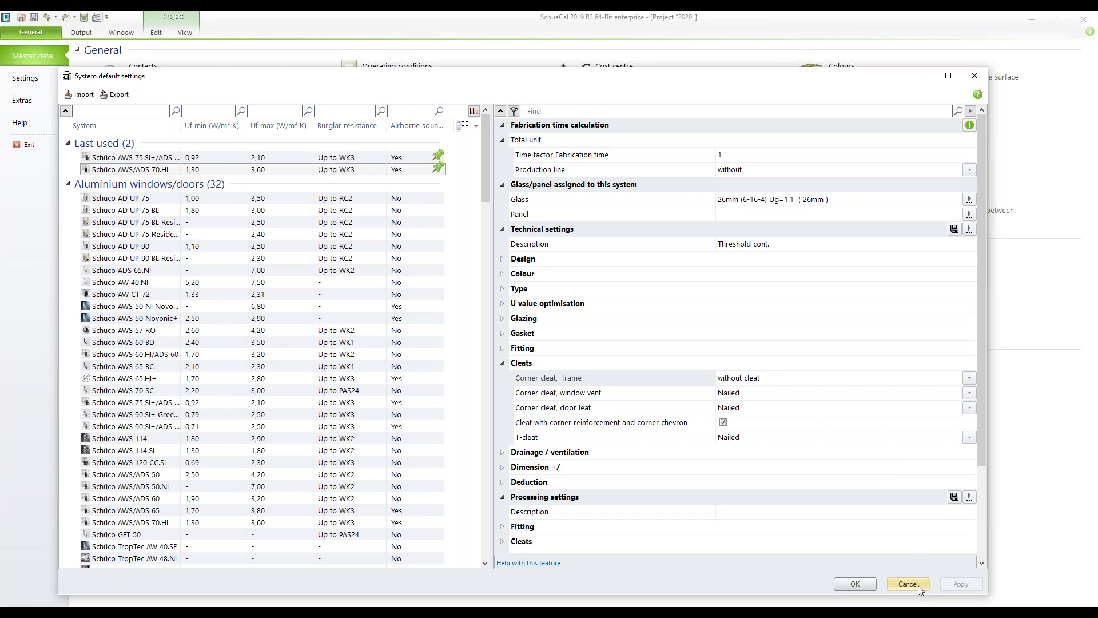
pyautogui.click(866, 584)
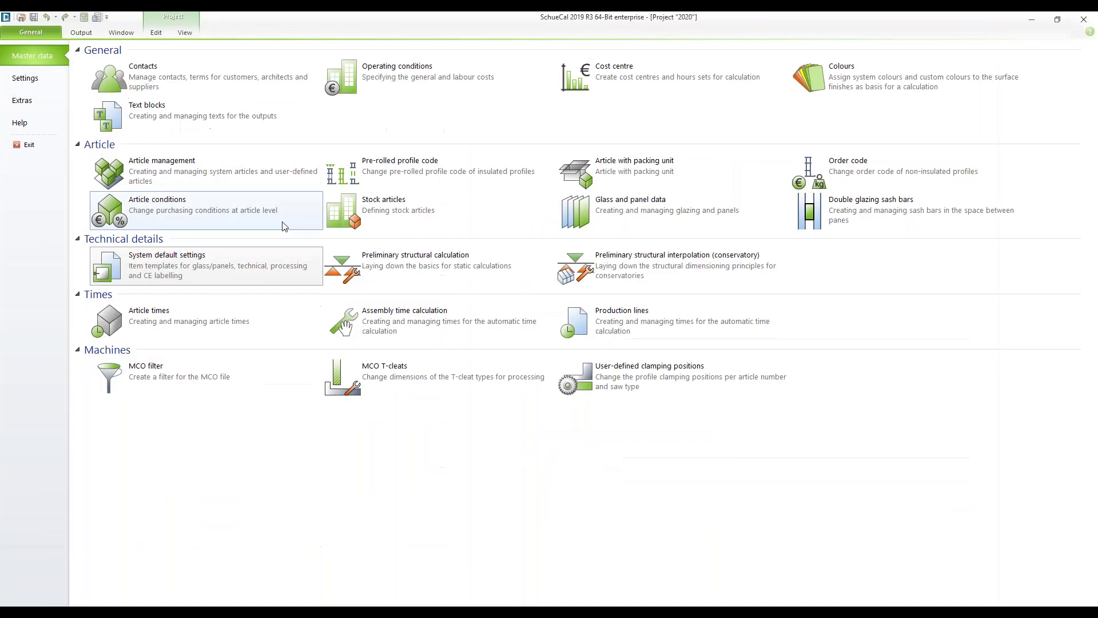
pyautogui.click(174, 22)
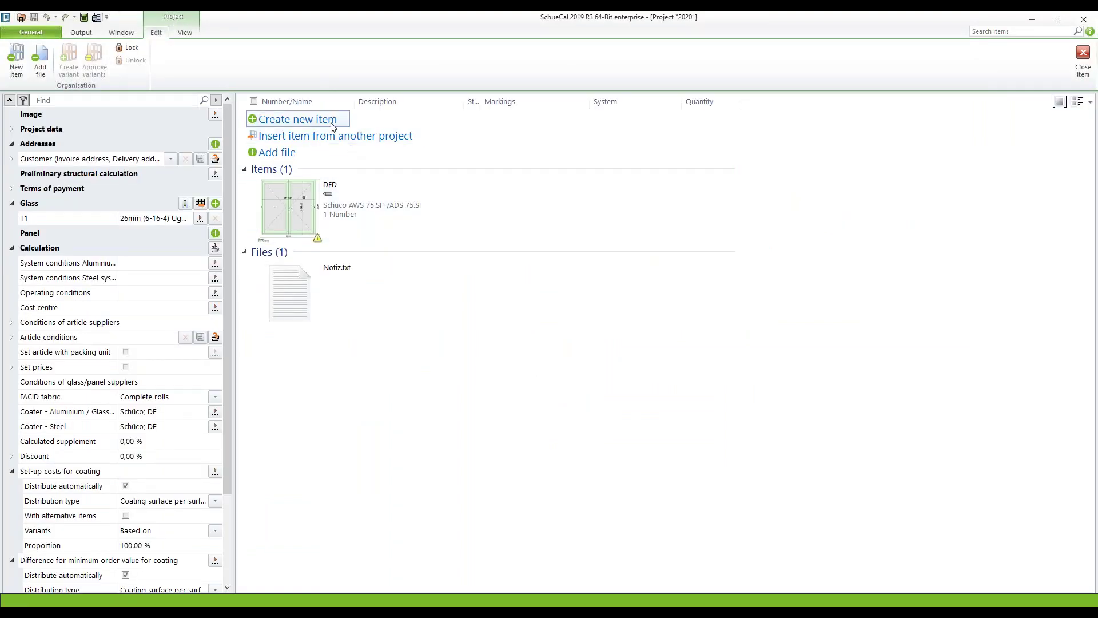
# - Create a new item from template "200 - Double leaf door, inward opening" in Schüco AWS 75.SI+/ADS 75.SI and check its outer frame corner cleats
pyautogui.click(332, 121)
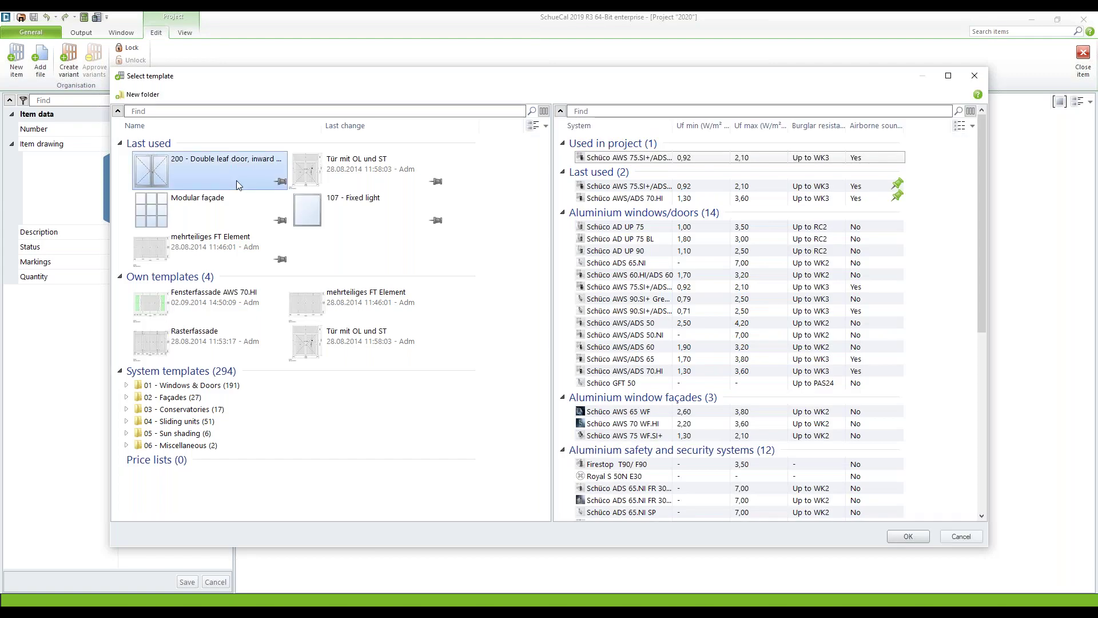
pyautogui.click(608, 163)
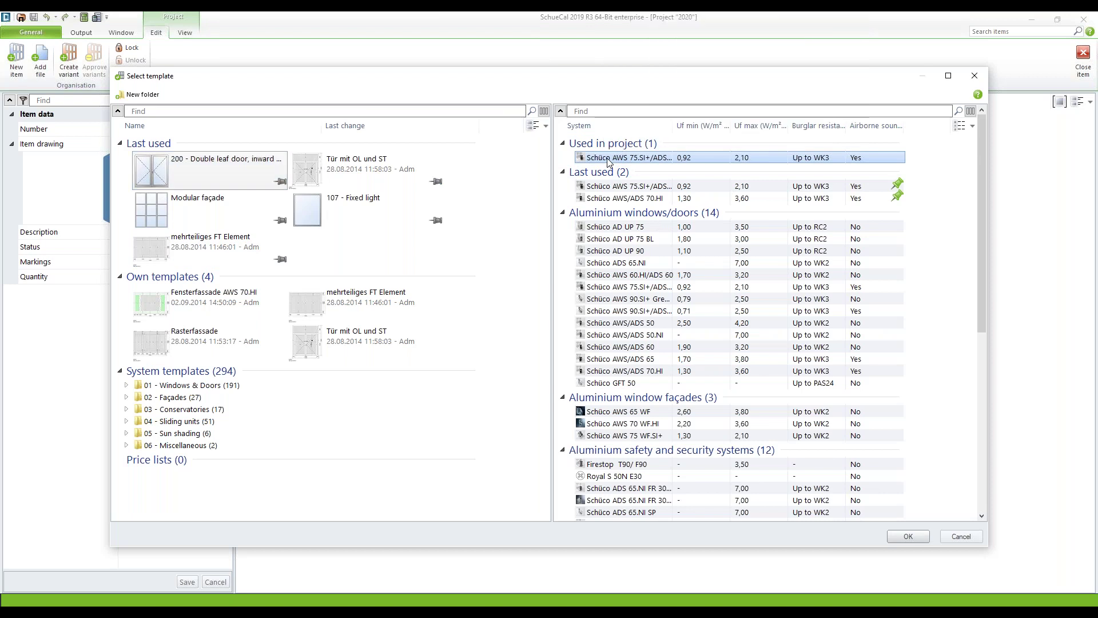
pyautogui.click(907, 536)
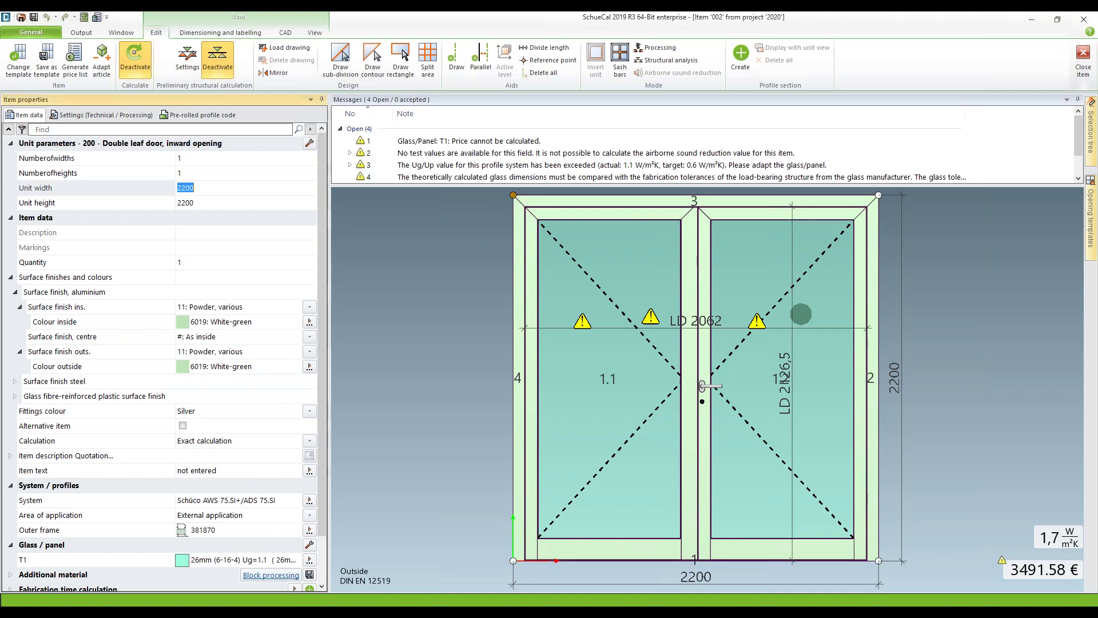
pyautogui.moveTo(513, 195)
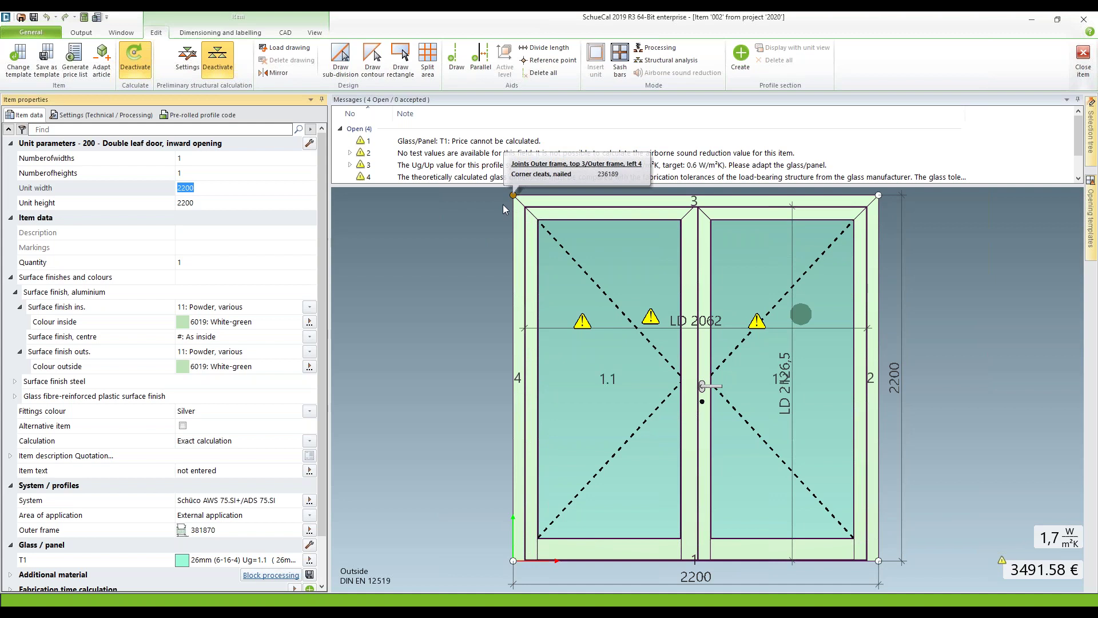
# - Change the new door item's system to Schüco AWS/ADS 70.HI without loading settings from master data, and close the item
pyautogui.click(309, 501)
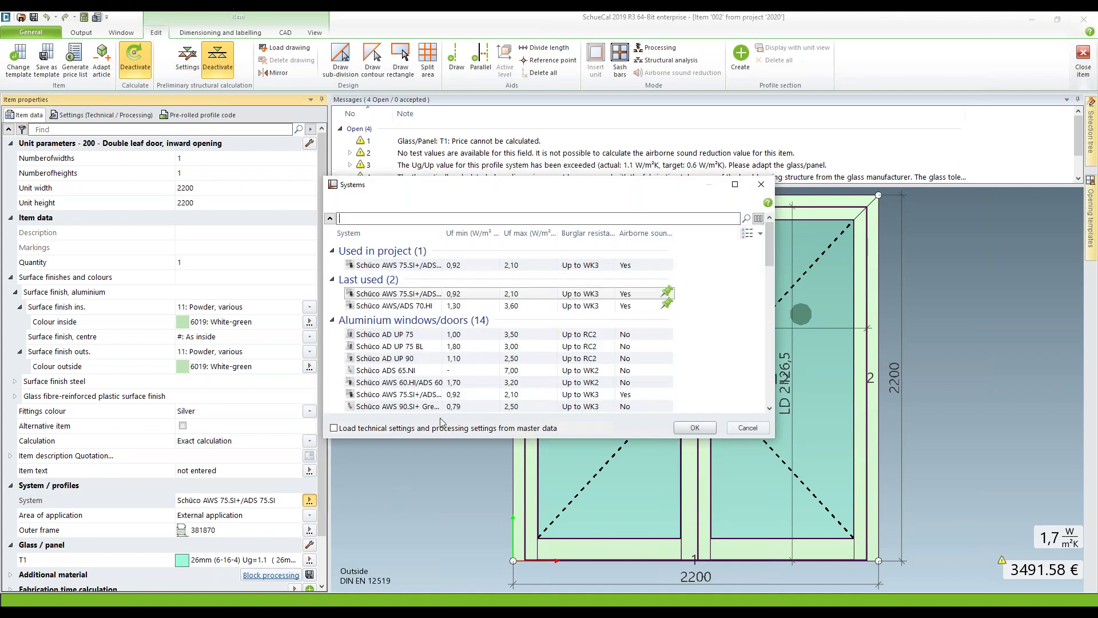
pyautogui.click(415, 307)
pyautogui.click(416, 308)
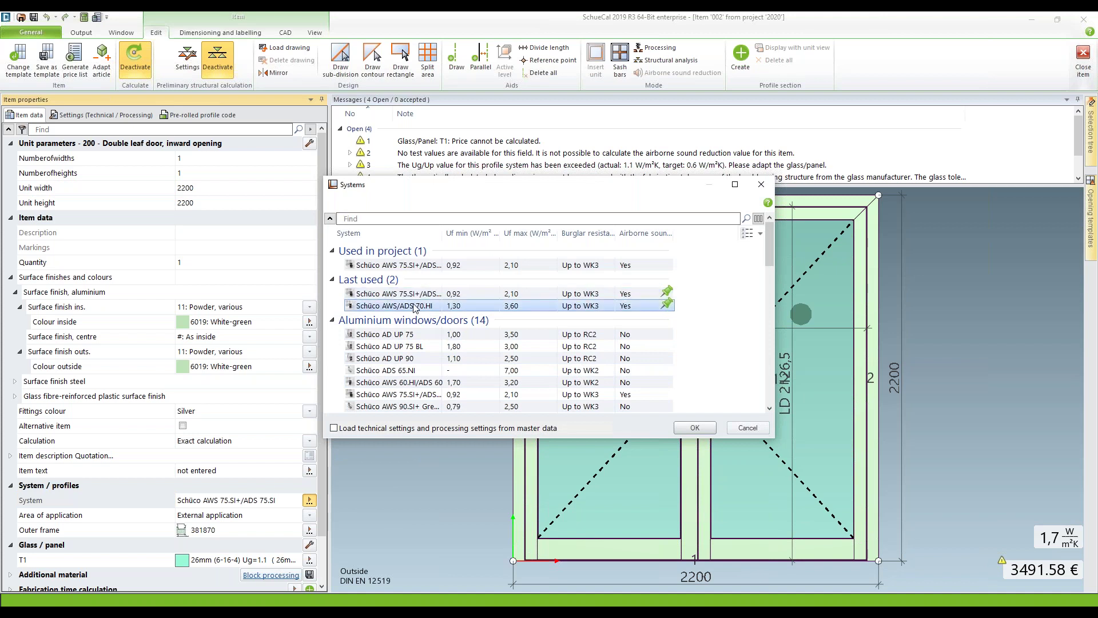
pyautogui.click(694, 427)
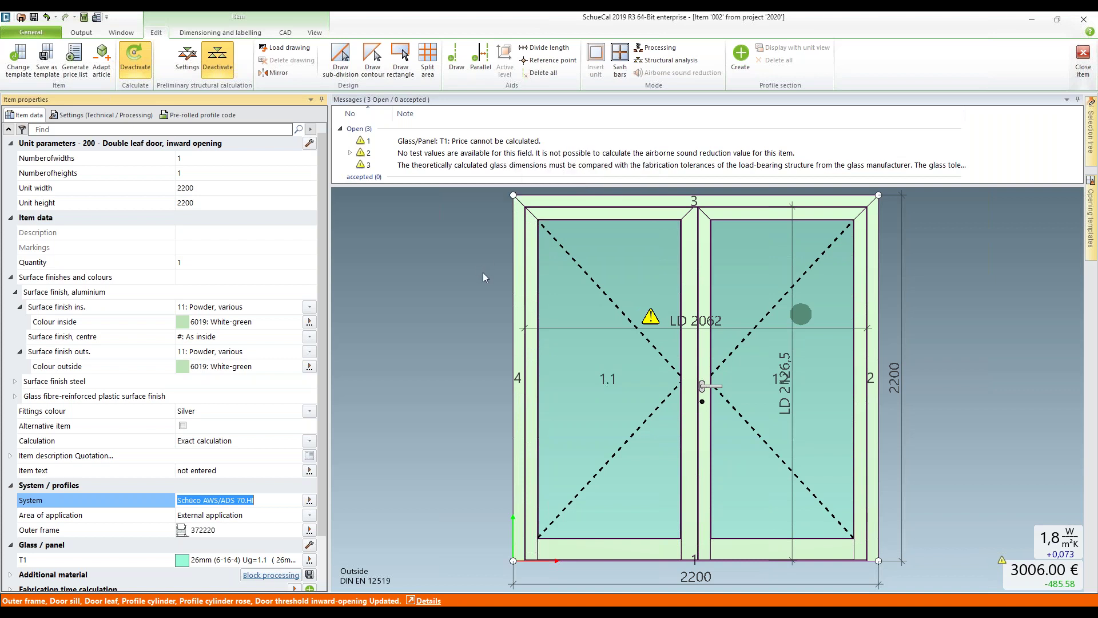
pyautogui.click(1086, 55)
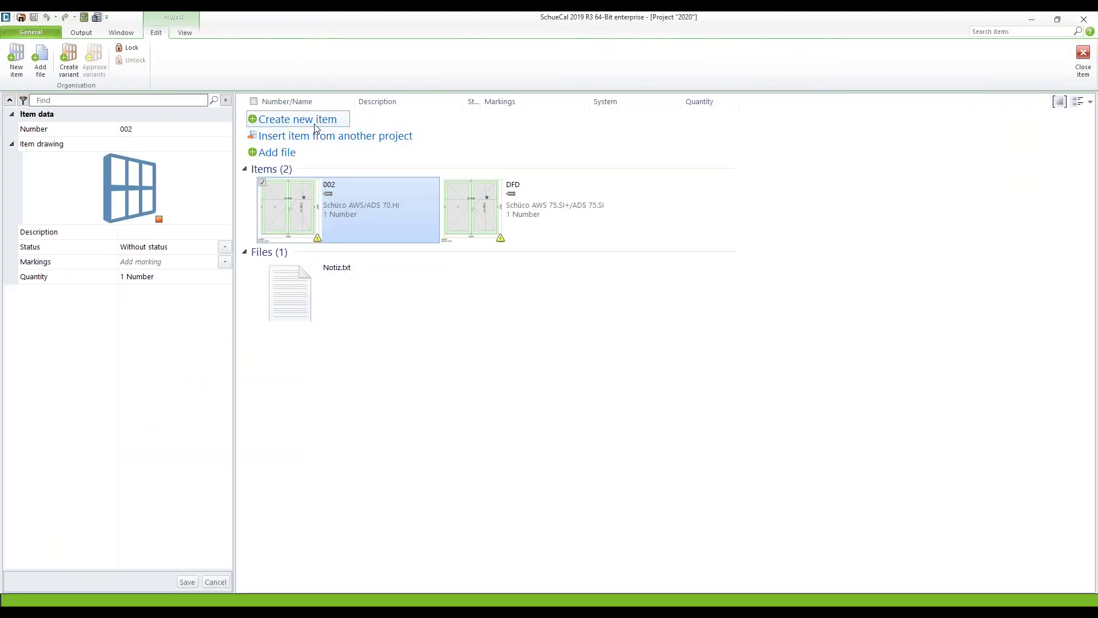
# - Create another item from the double leaf, inward-opening door template using system Schüco AWS/ADS 70.HI
pyautogui.click(315, 120)
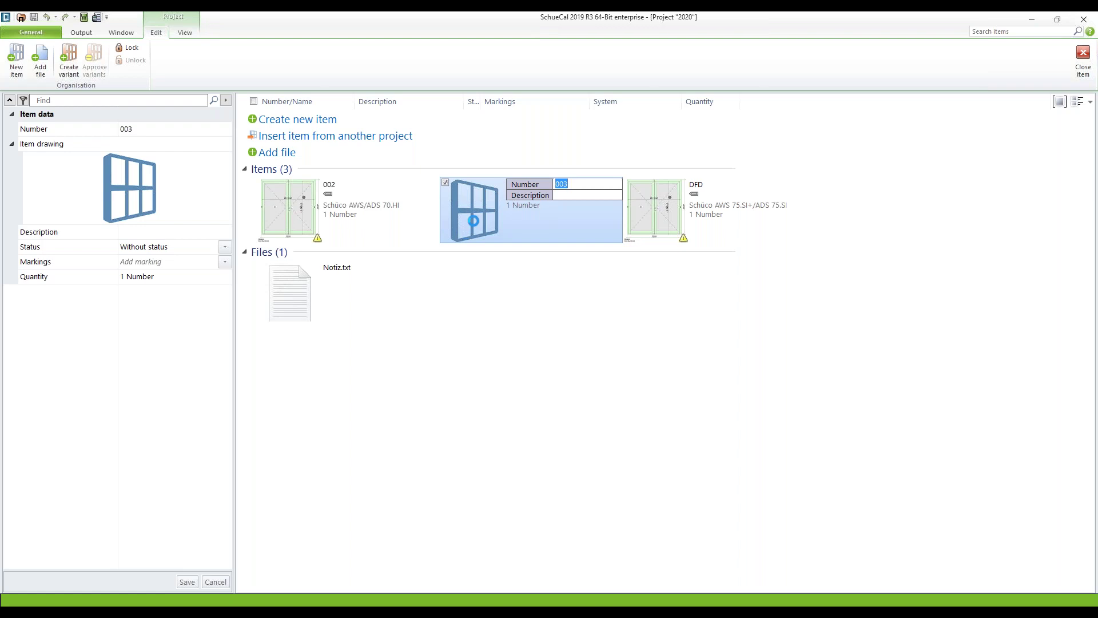
pyautogui.press('Return')
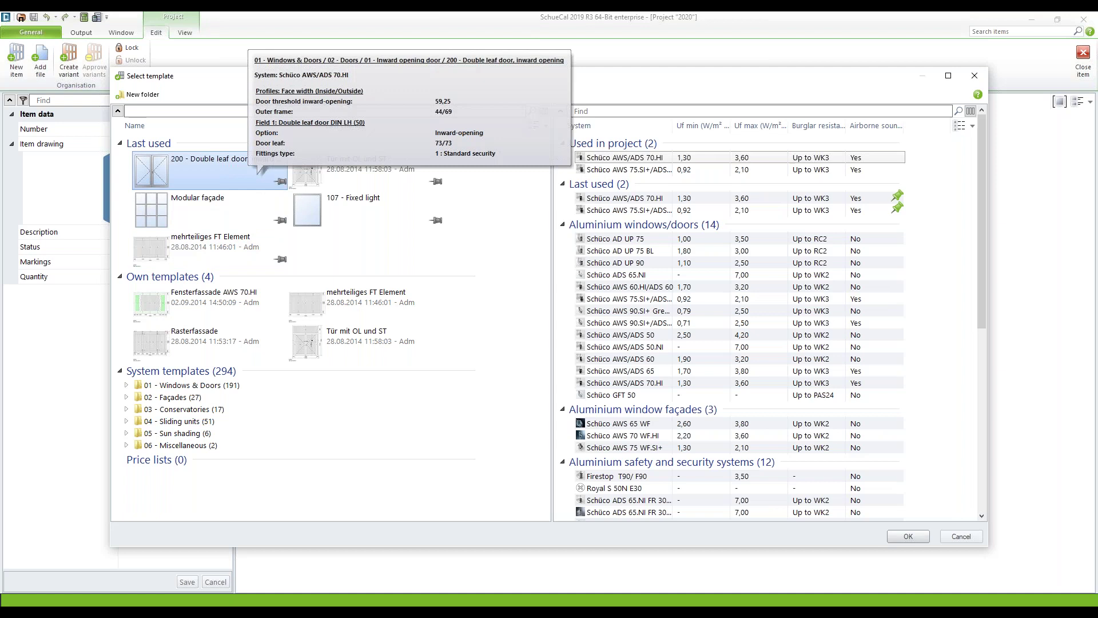
pyautogui.click(619, 160)
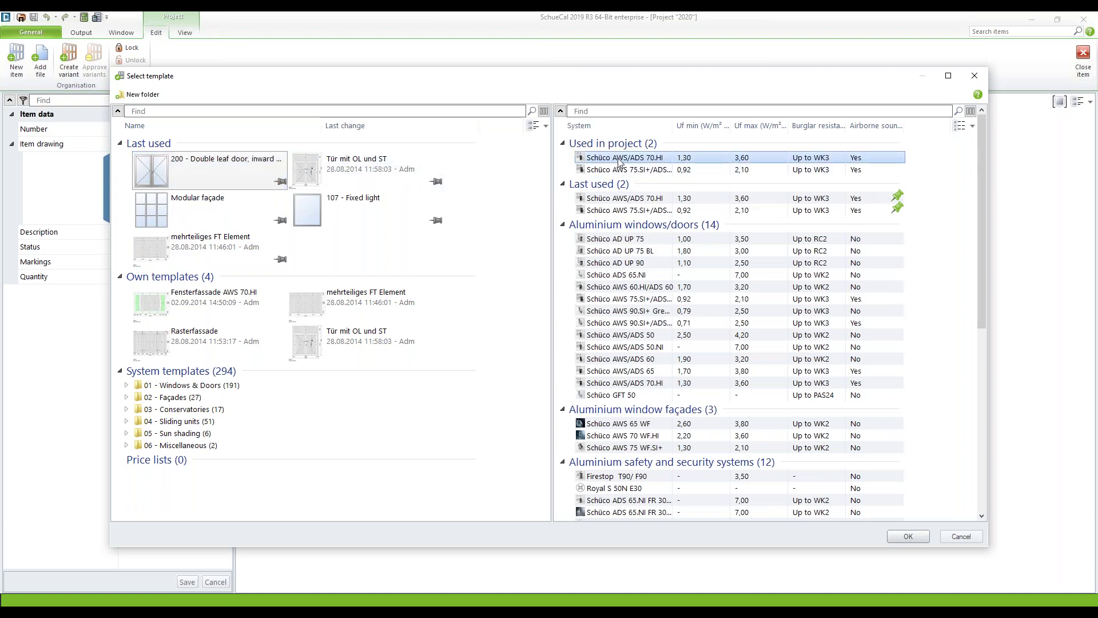
pyautogui.click(901, 538)
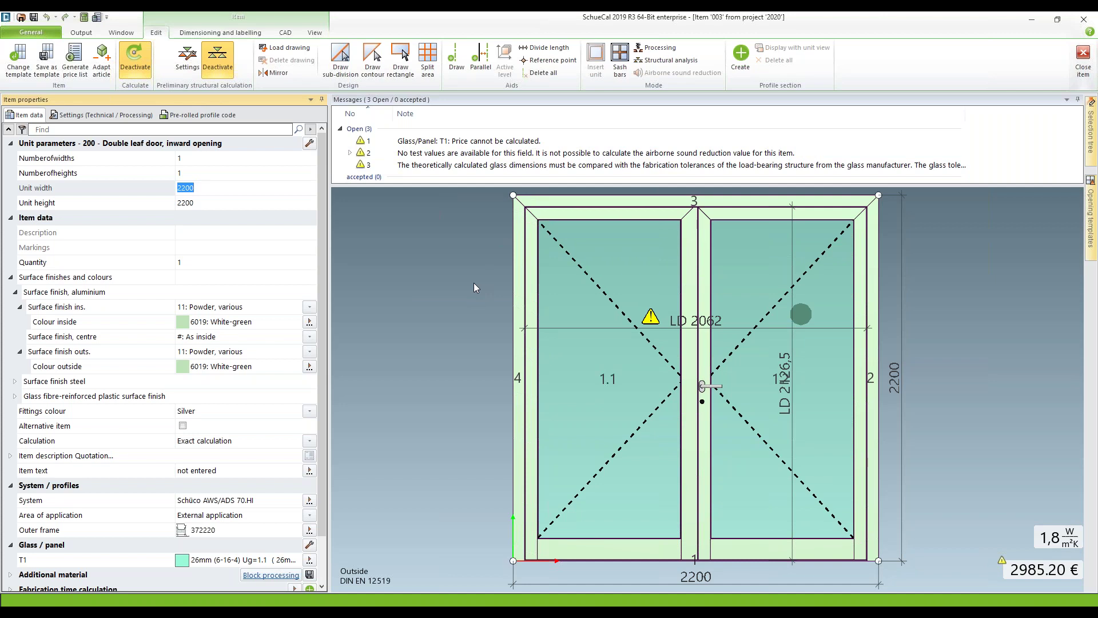
# - Try changing the item's system to Schüco AWS 75.SI+/ADS 75.SI without loading master data settings, and undo the change
pyautogui.click(309, 501)
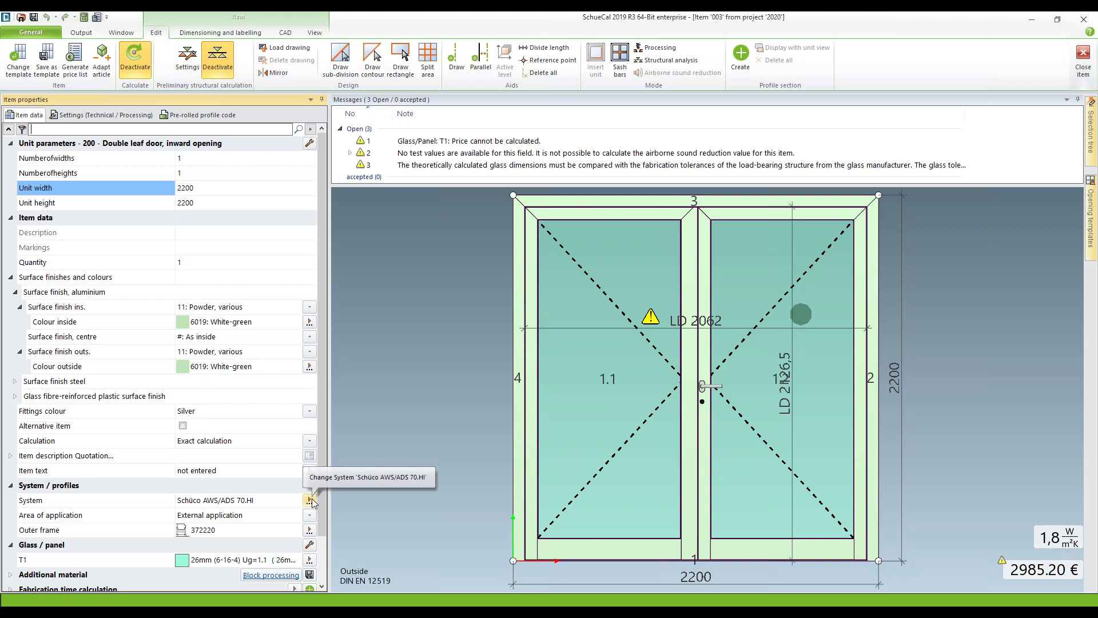
pyautogui.click(309, 501)
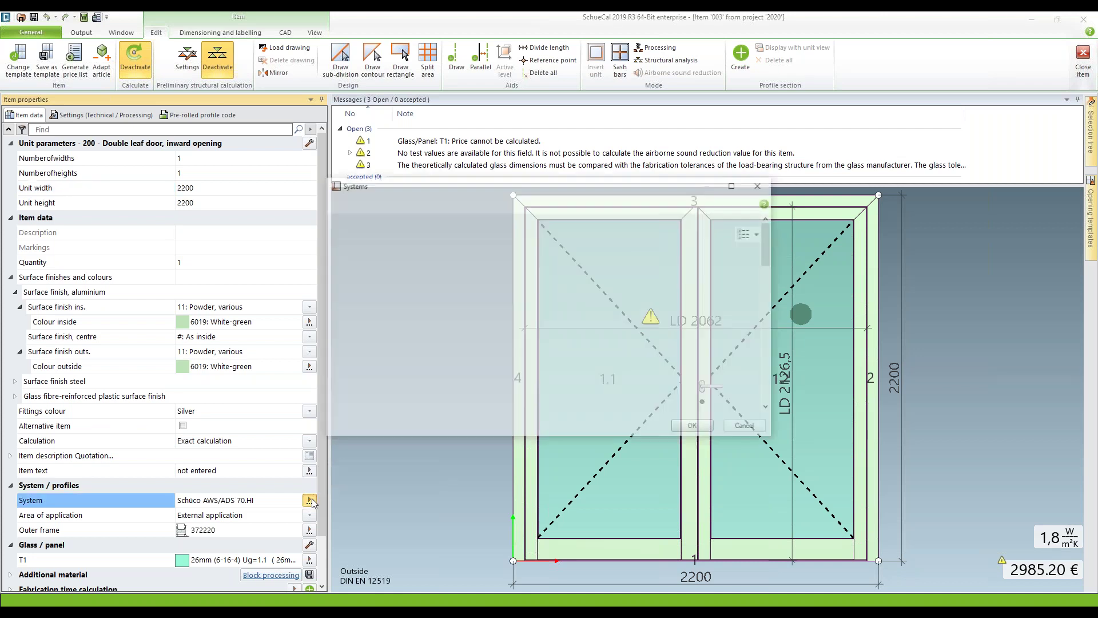
pyautogui.click(400, 278)
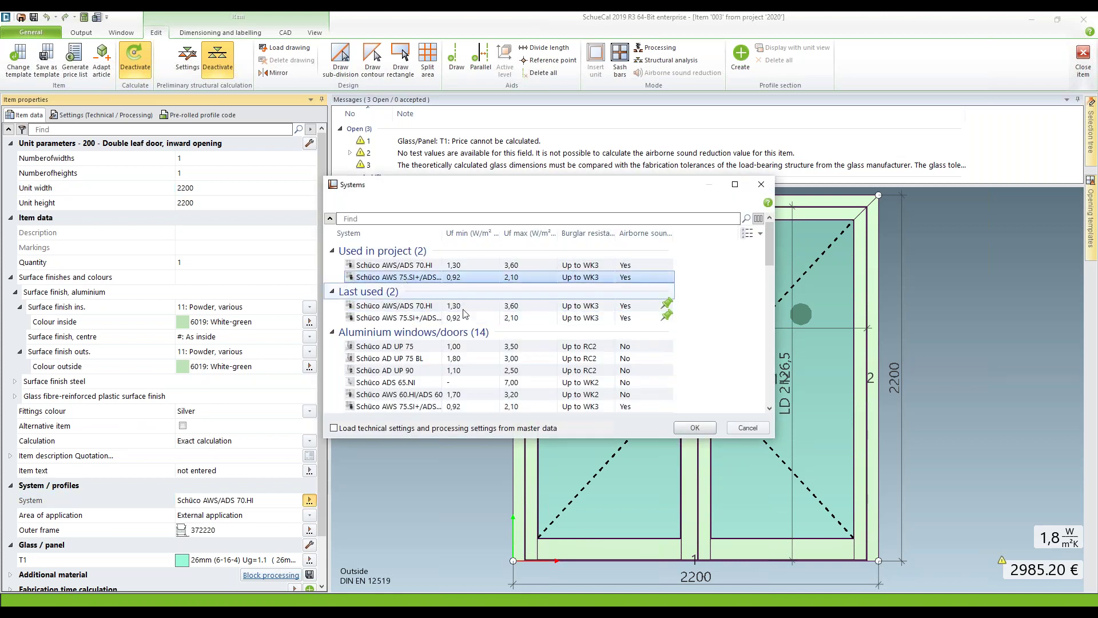
pyautogui.click(709, 429)
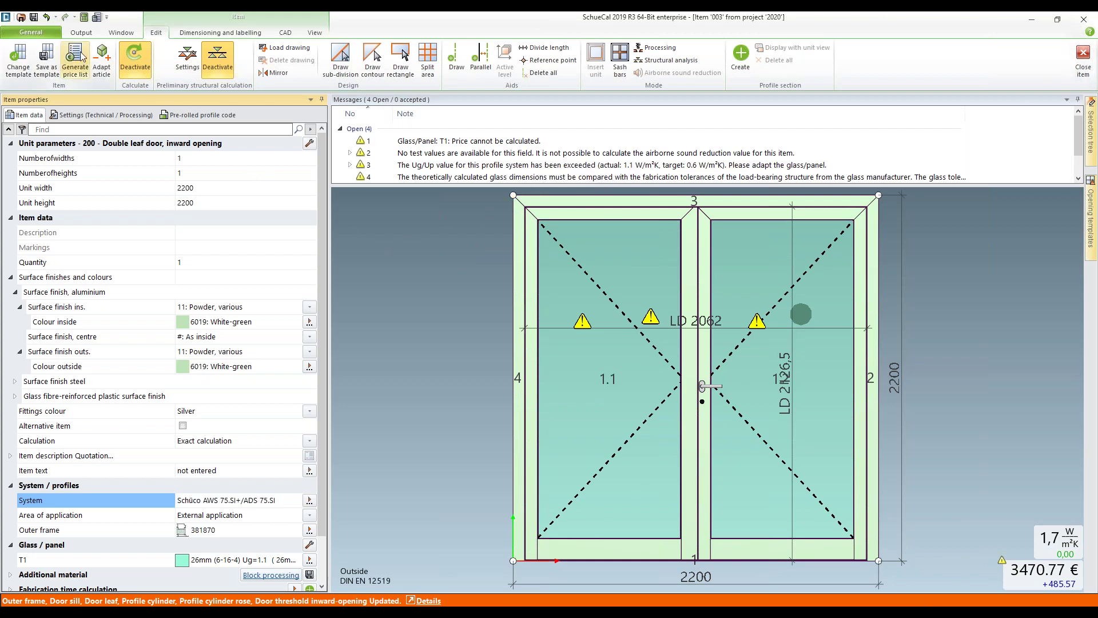
pyautogui.click(47, 18)
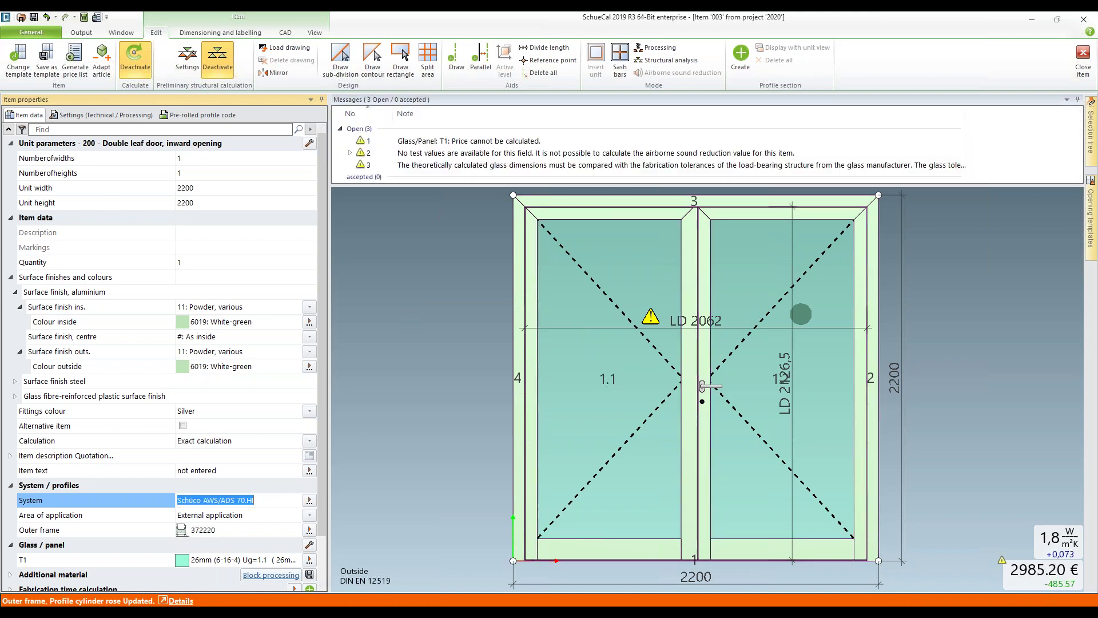
# - Change the item's system to Schüco AWS 75.SI+/ADS 75.SI, loading technical and processing settings from master data, and check the frame corner
pyautogui.click(310, 502)
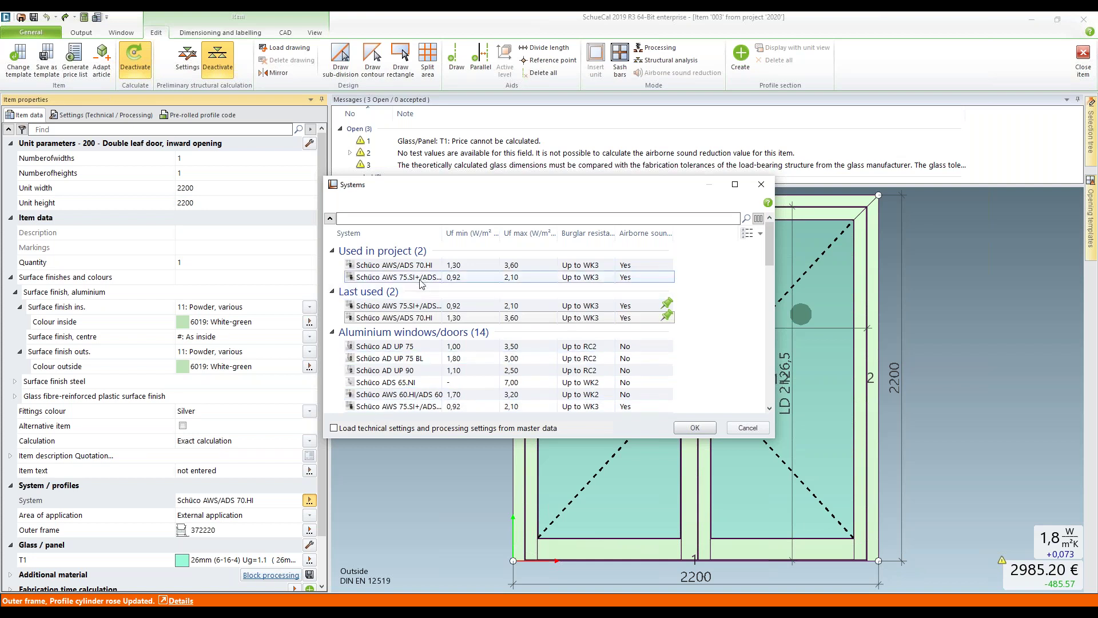
pyautogui.click(421, 279)
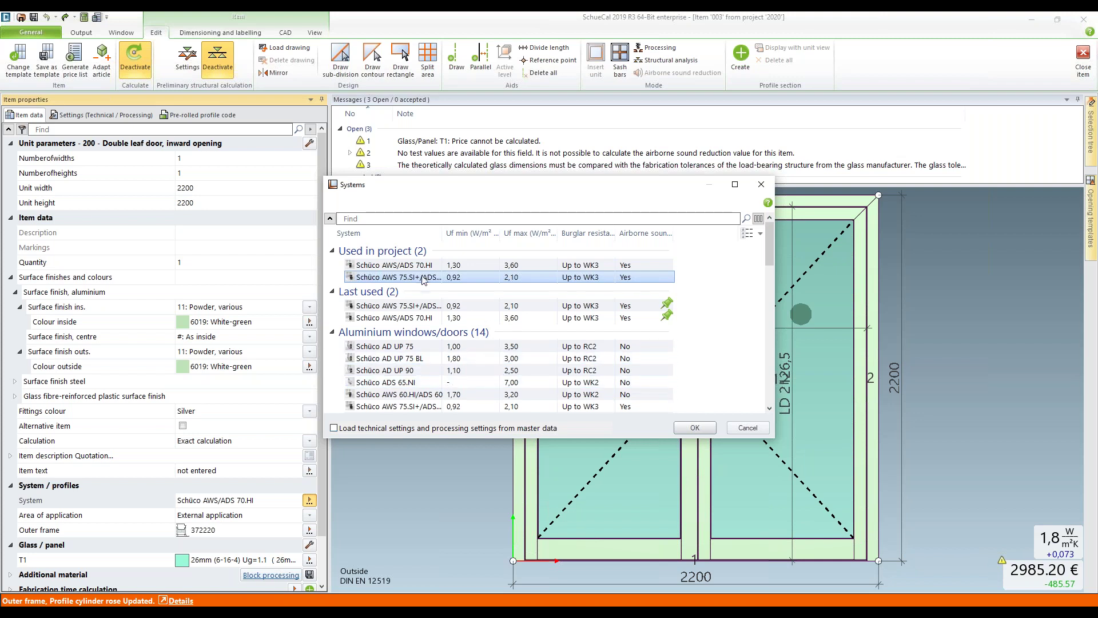
pyautogui.moveTo(421, 278)
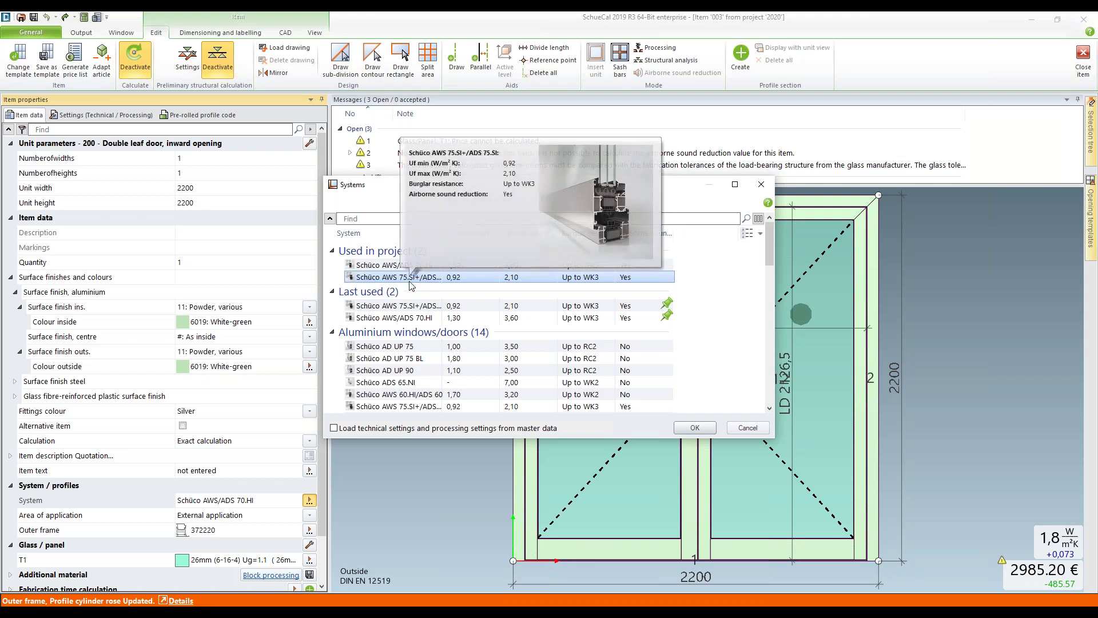
pyautogui.click(334, 428)
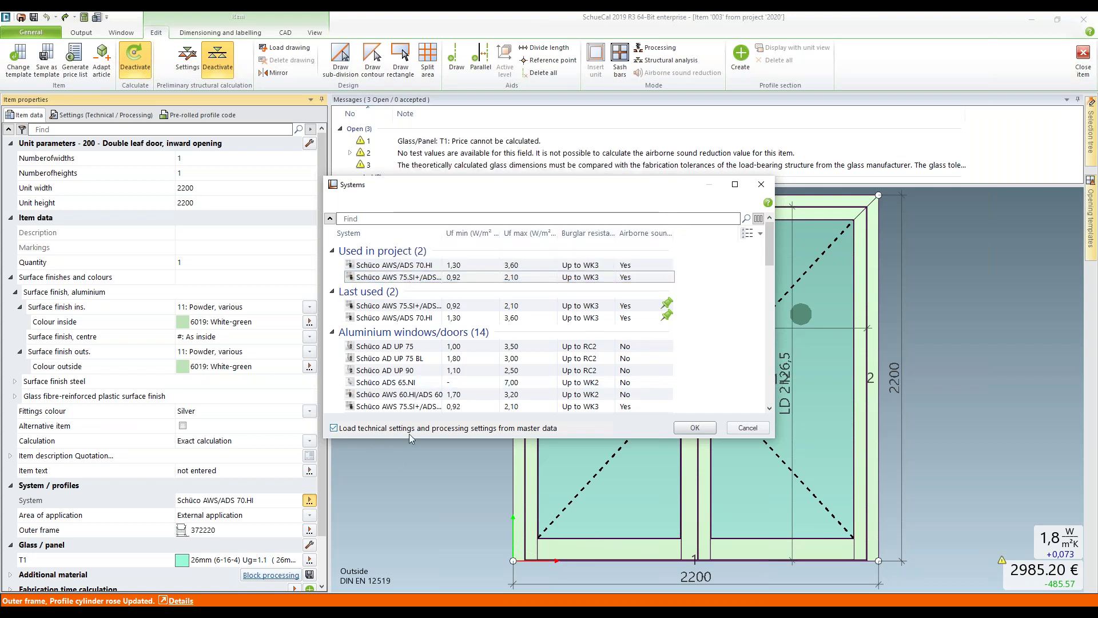
pyautogui.click(694, 427)
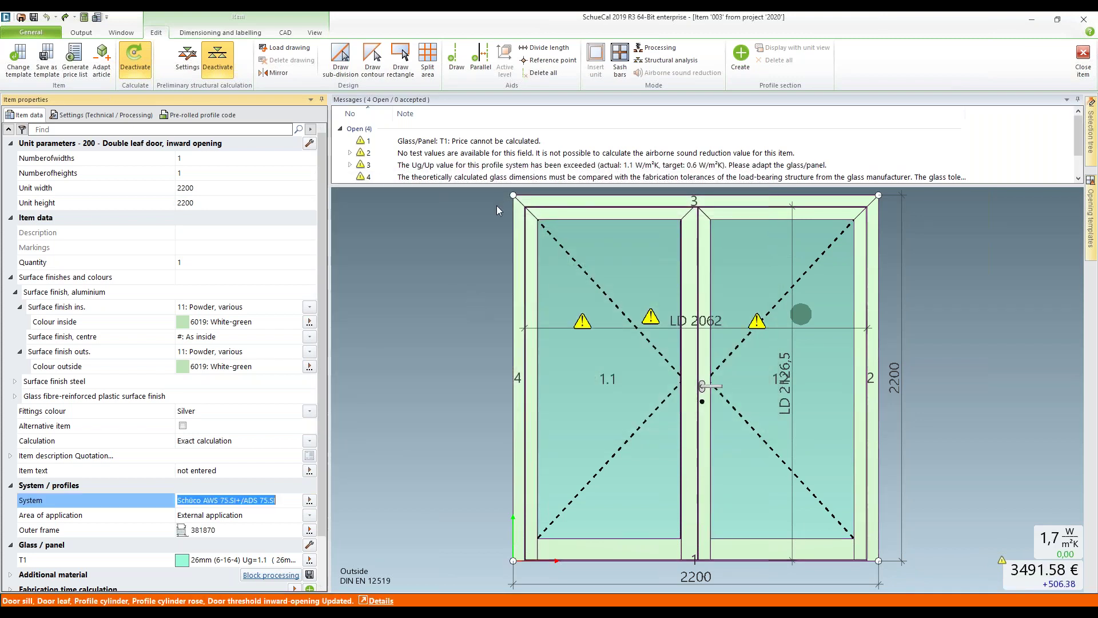
pyautogui.moveTo(514, 196)
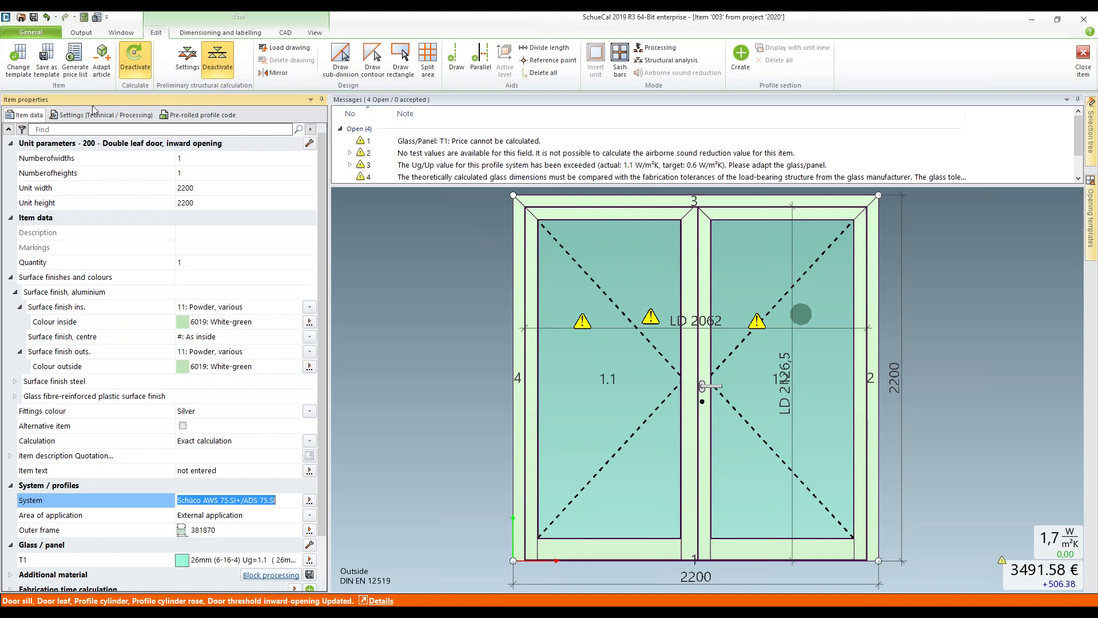
# - Reopen the system default settings and examine the functions for importing and exporting them
pyautogui.click(14, 34)
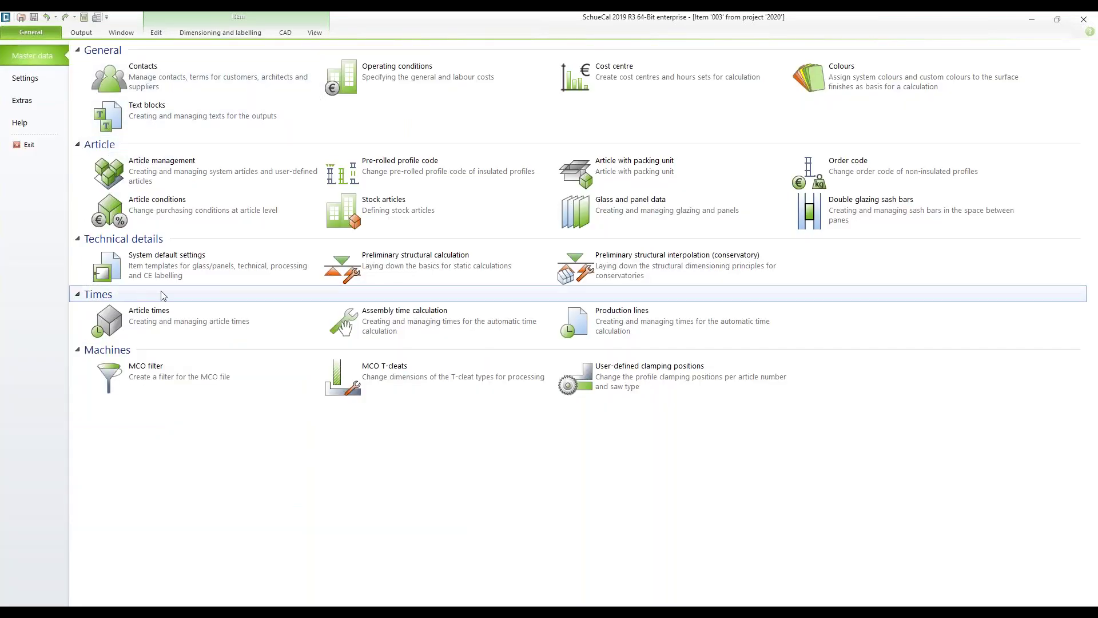
pyautogui.click(176, 266)
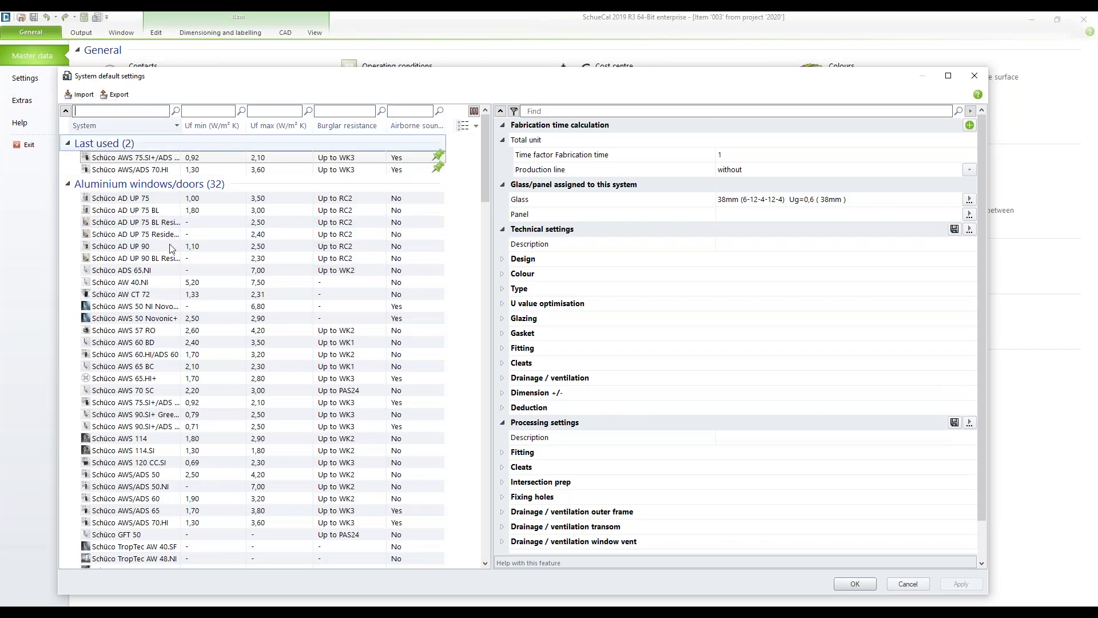
pyautogui.moveTo(172, 248)
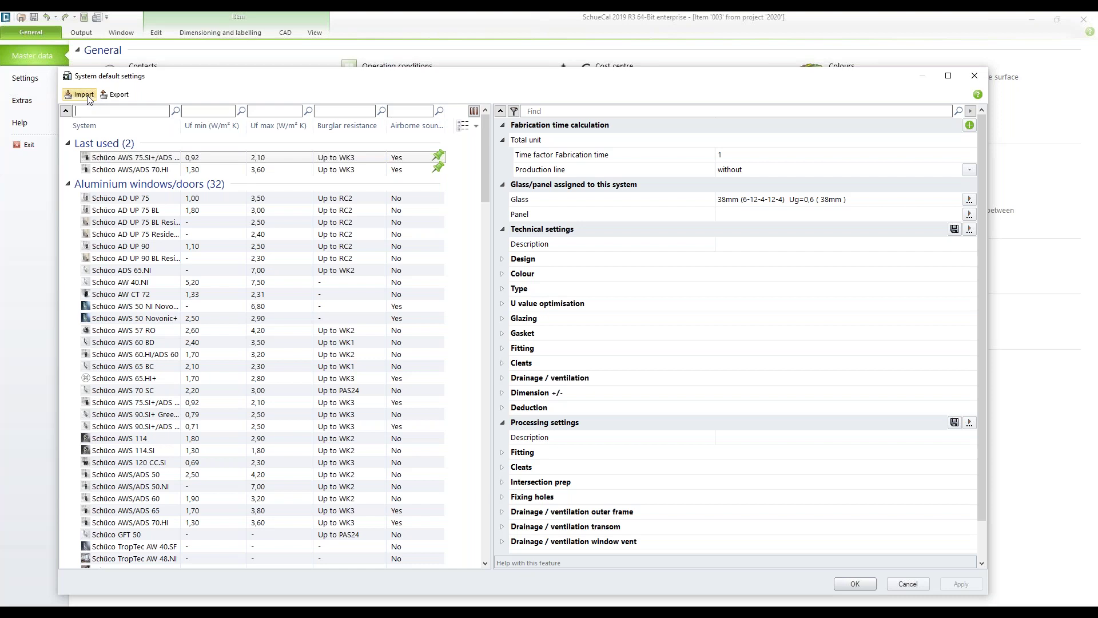
pyautogui.press('alt')
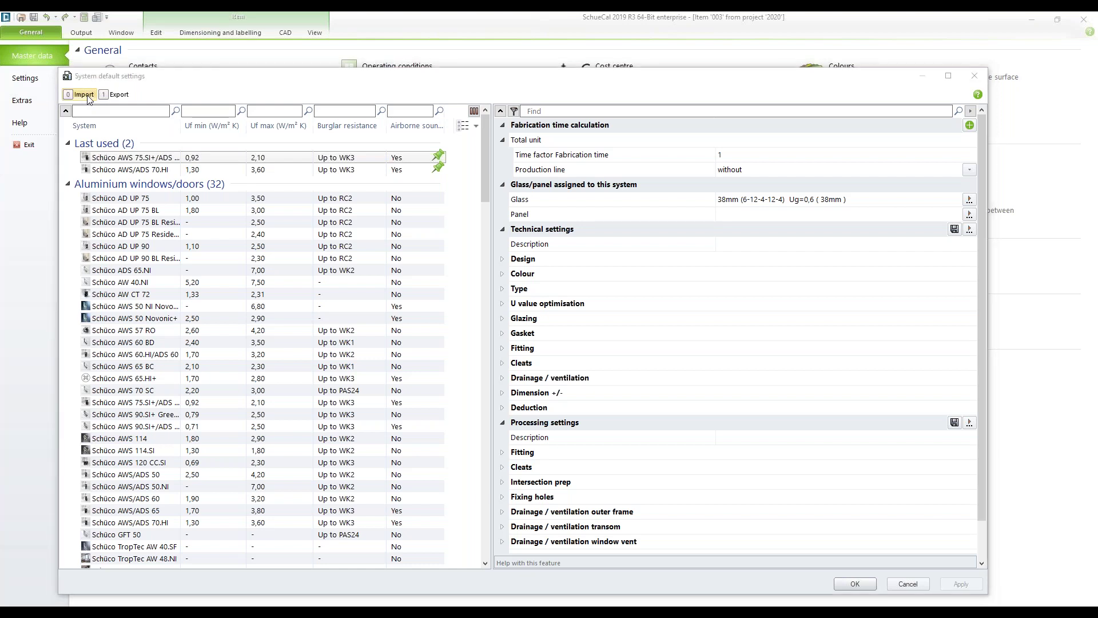